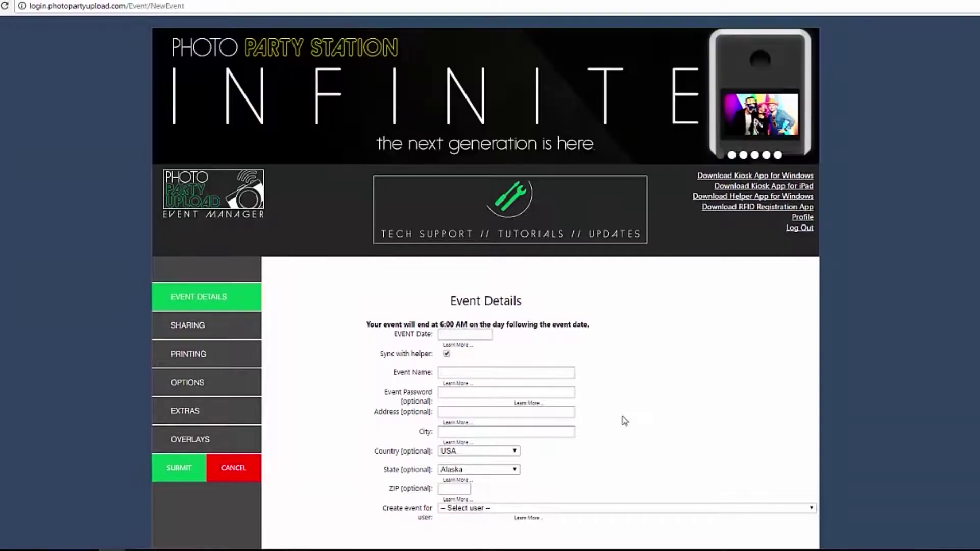
Open the calendar for the new event's date and toggle the custom HTML template option
left_click(463, 333)
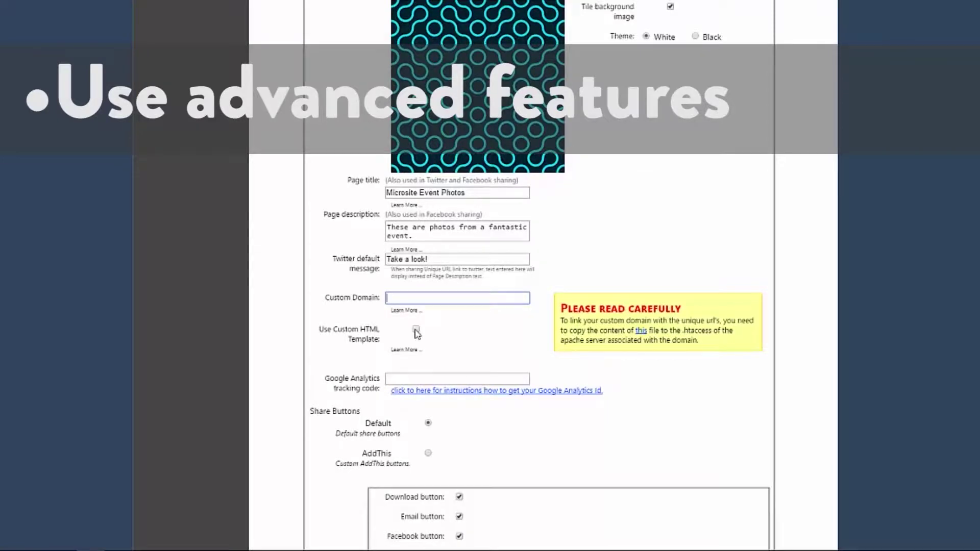
left_click(416, 330)
Set the event date to 2017/06/30, name it 'Unique URL Microsite', and begin entering the city
scroll(416, 333, "down", 3)
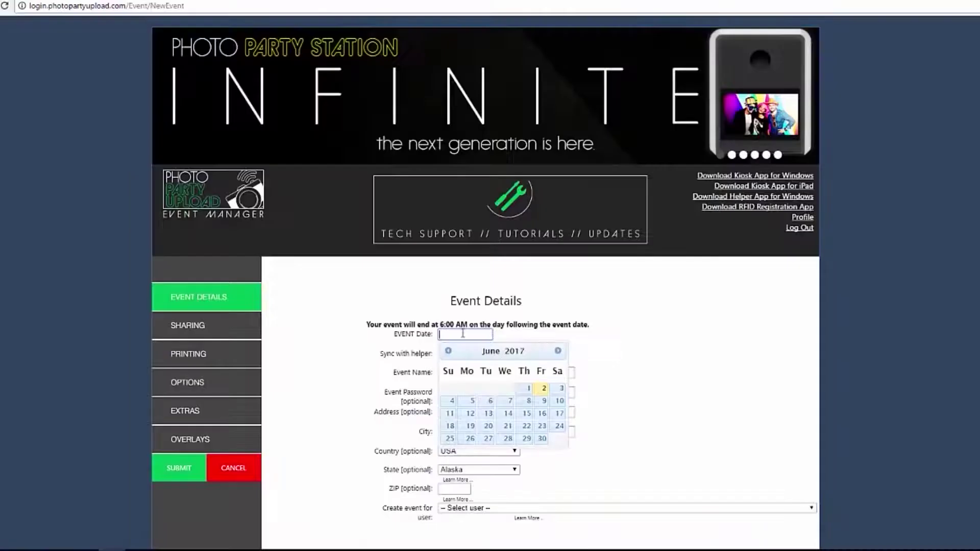
left_click(542, 439)
left_click(462, 373)
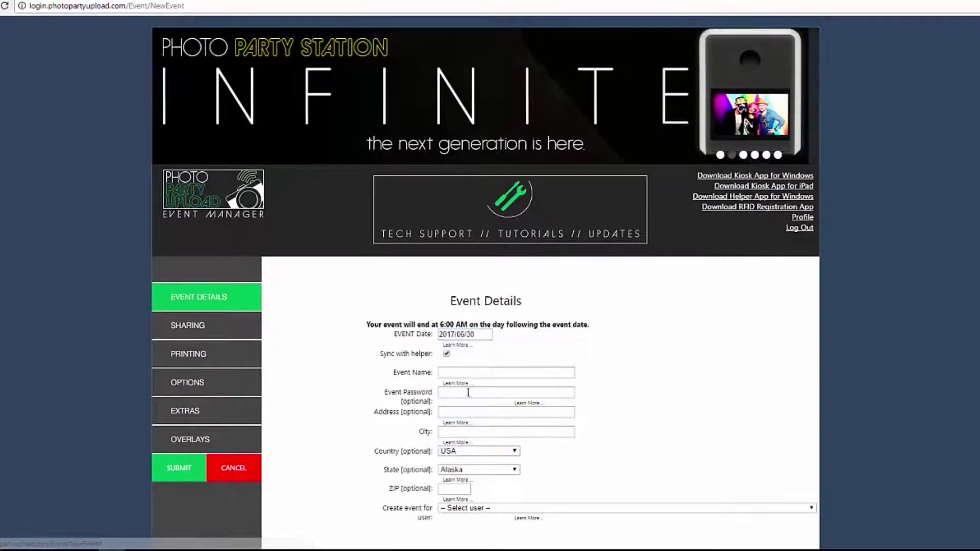
type("Unique URL Microsite")
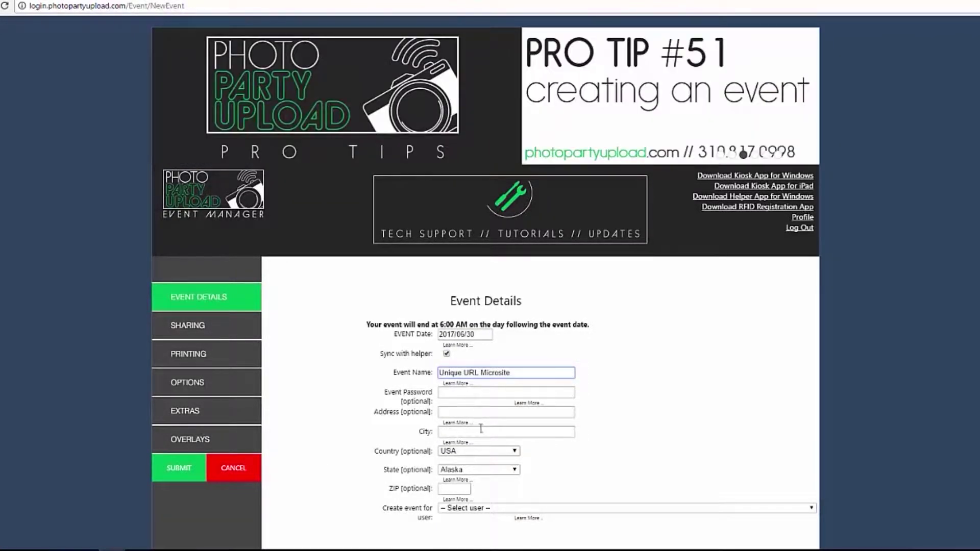
left_click(481, 429)
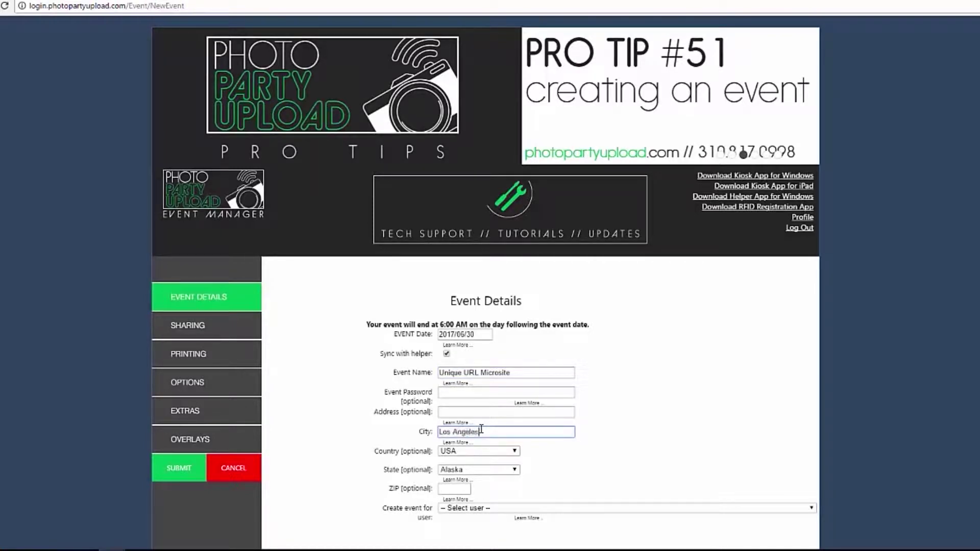
Enable Facebook sharing with Custom Facebook Posting
left_click(514, 470)
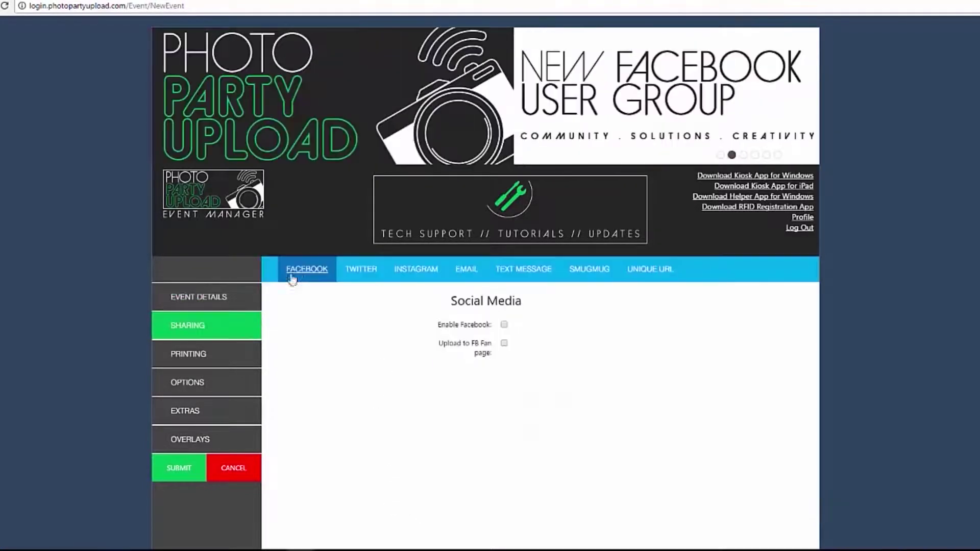
left_click(504, 325)
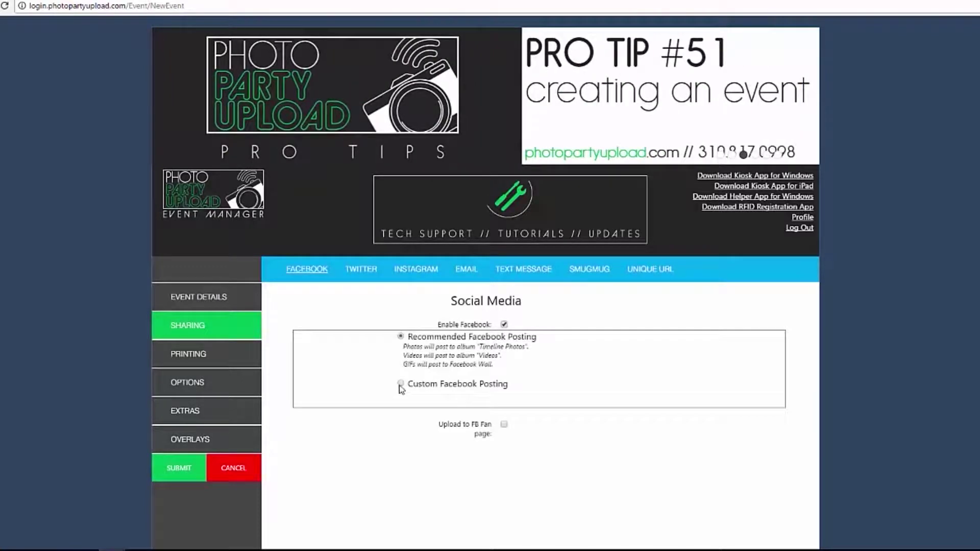
left_click(401, 384)
scroll(402, 389, "down", 4)
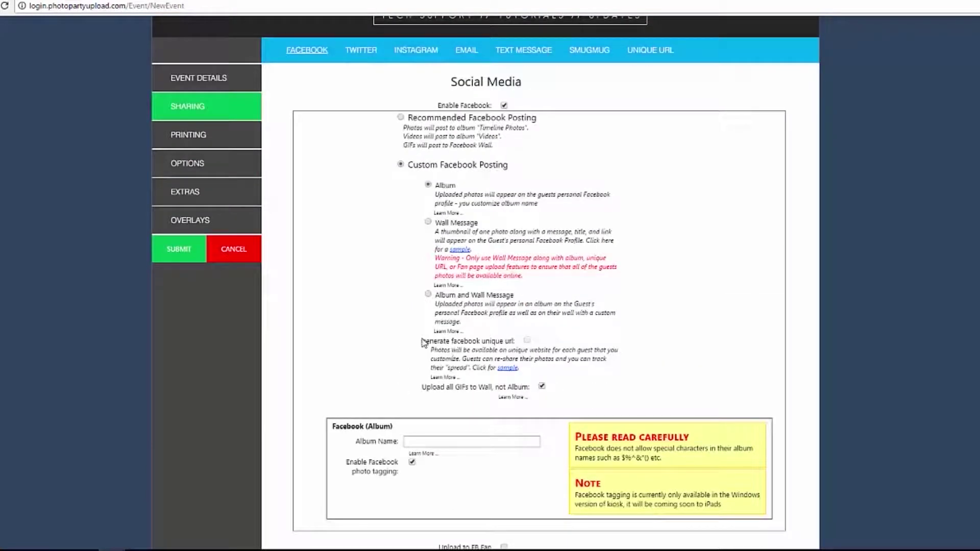
left_click_drag(423, 341, 514, 343)
Enable Twitter sharing and text-message sharing
left_click(361, 49)
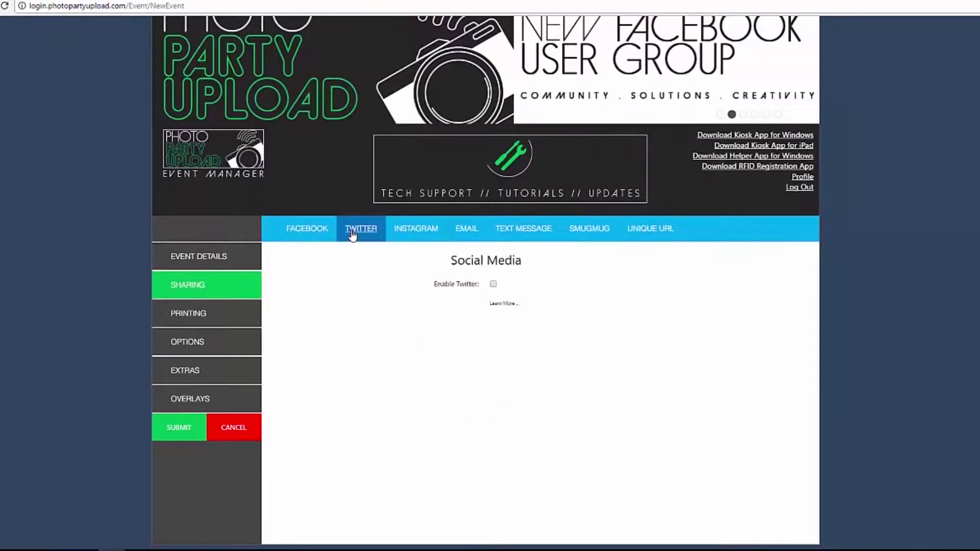
left_click(492, 282)
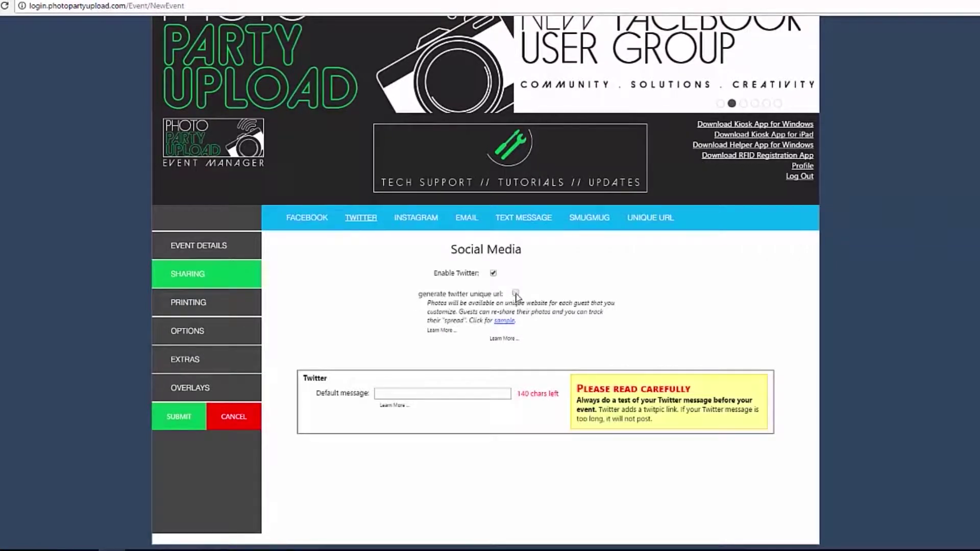
left_click(503, 218)
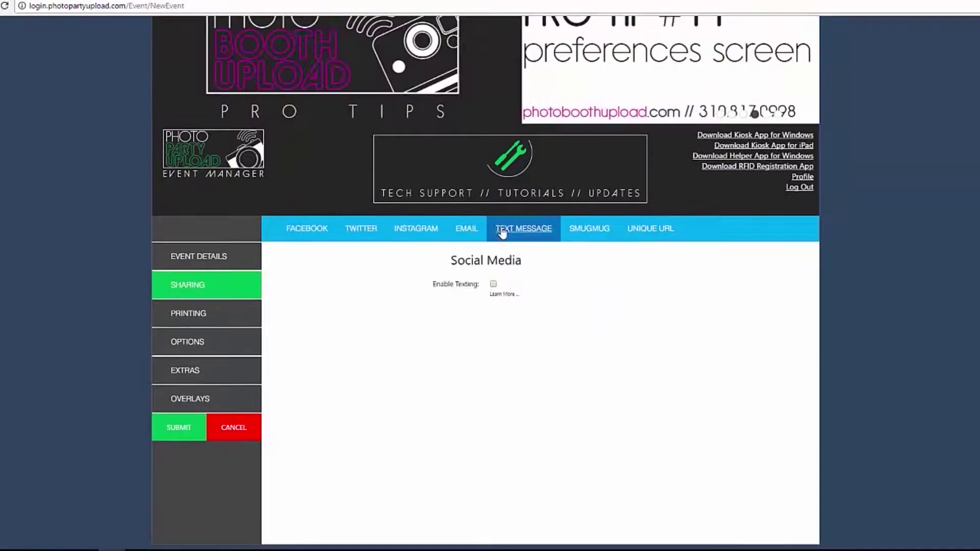
left_click(493, 286)
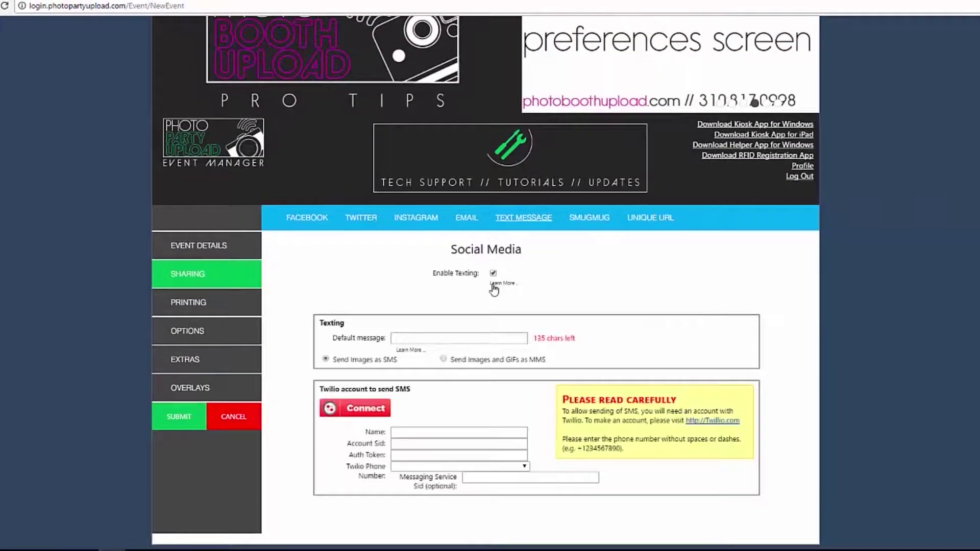
left_click(494, 284)
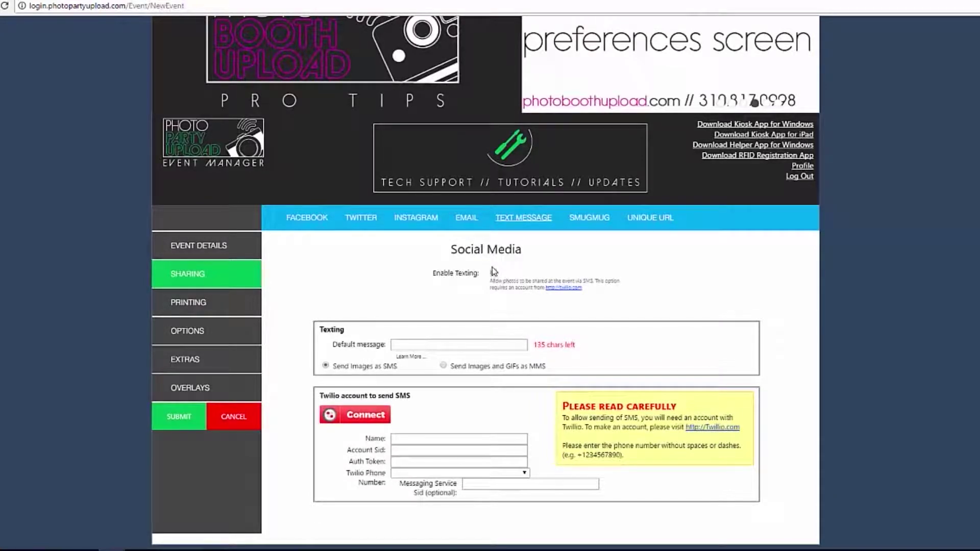
left_click(473, 223)
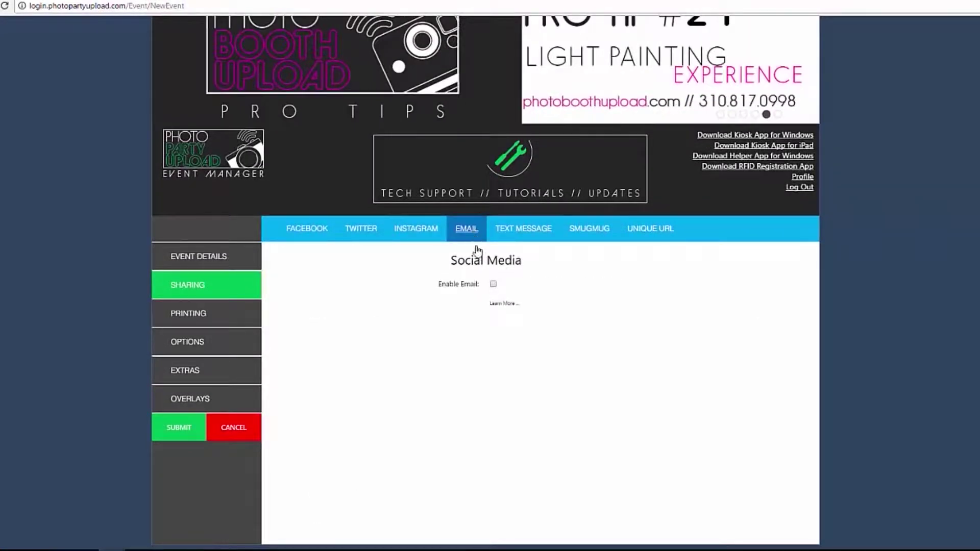
Enable e-mail sharing with the sender address, display name 'LA Photo Party' and subject 'Check out your photos!'
left_click(493, 285)
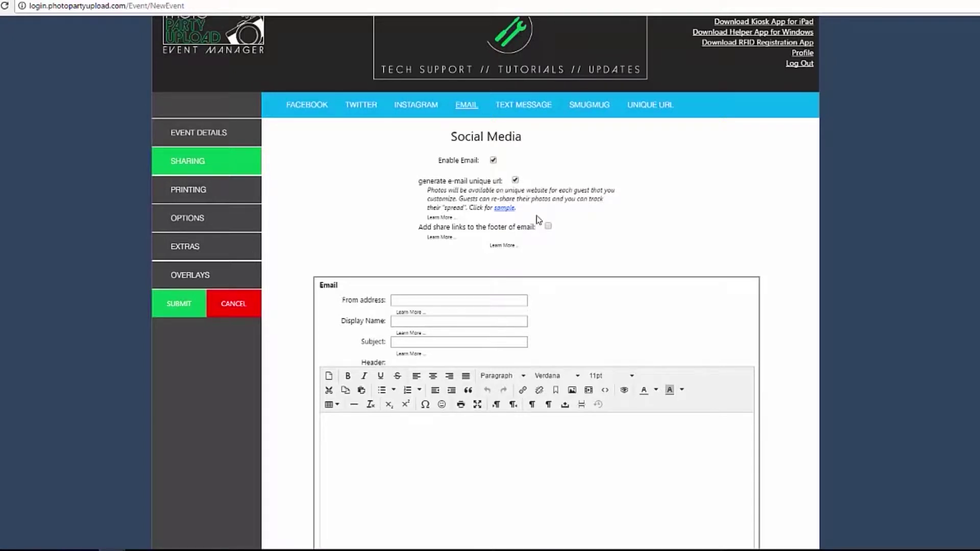
left_click(503, 300)
type("laphotoparty.com")
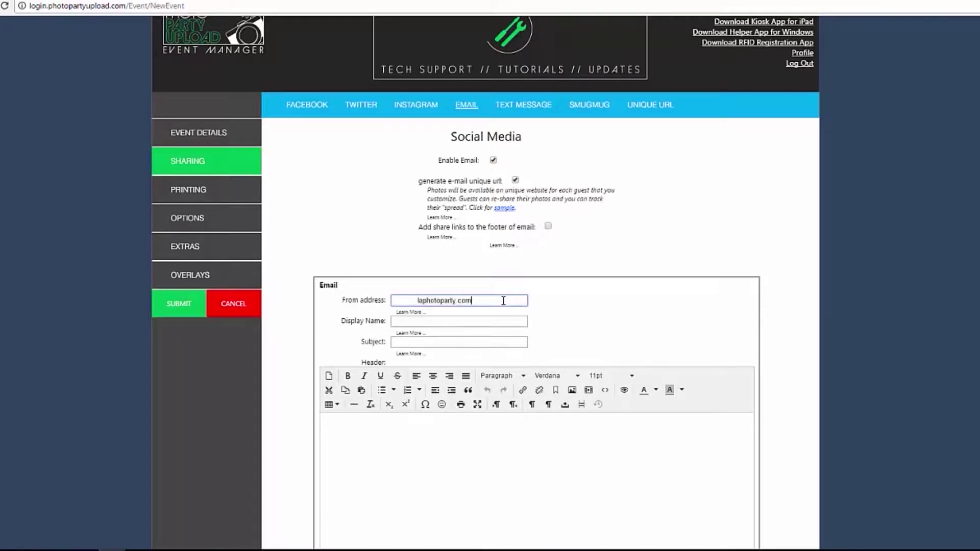
key("Tab")
type("LA Photo Party")
key("Tab")
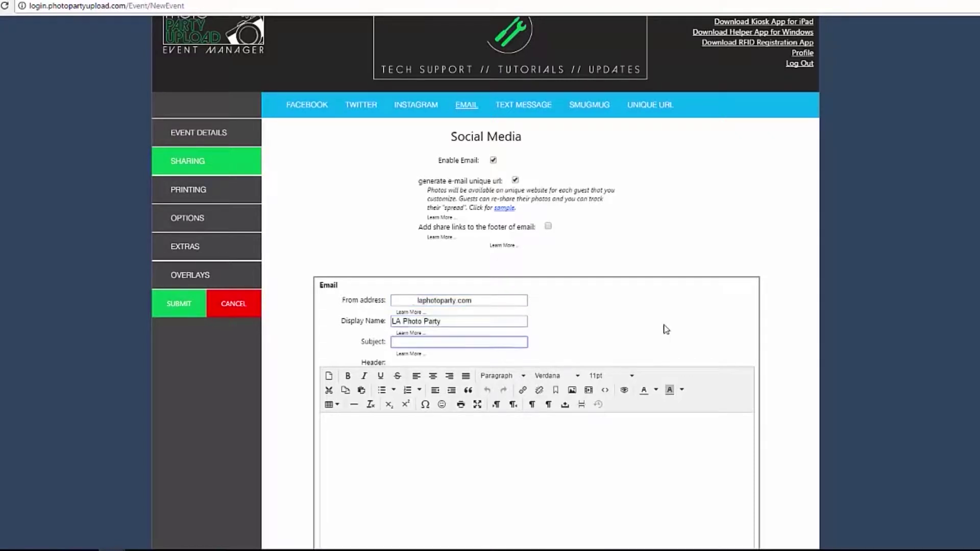
type("Check out your photos!")
scroll(665, 301, "up", 1)
left_click(652, 160)
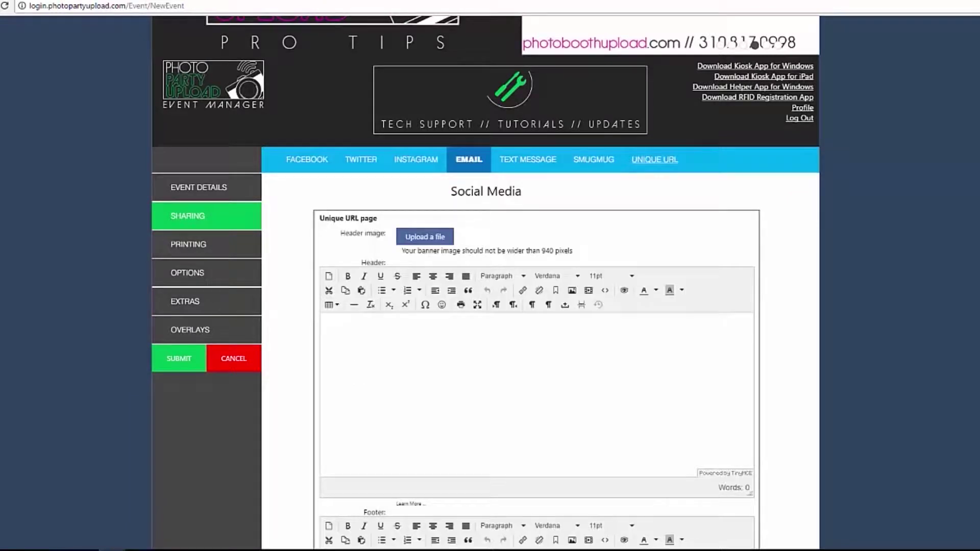
Upload the header image from the uNIQUE url folder as the Unique URL page header
scroll(536, 306, "down", 12)
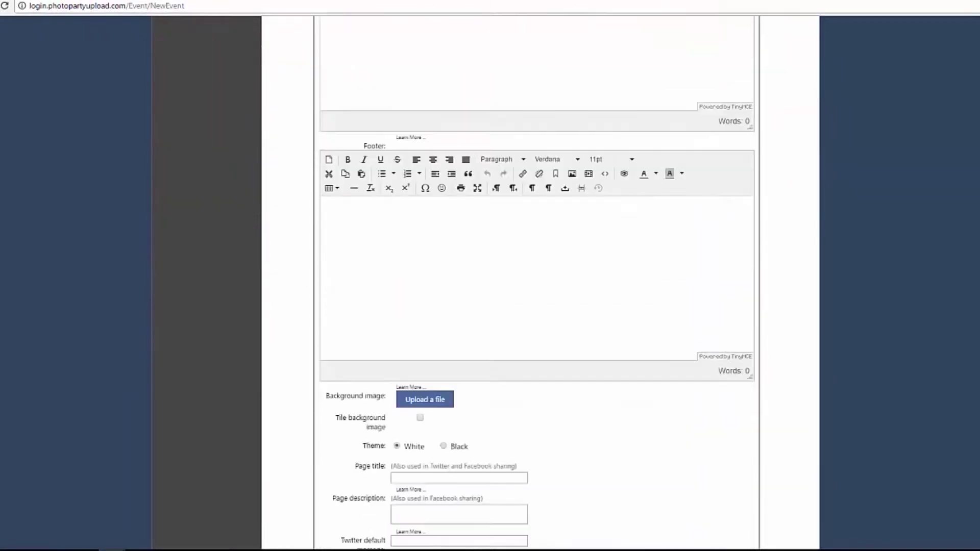
scroll(536, 307, "up", 9)
scroll(485, 281, "up", 5)
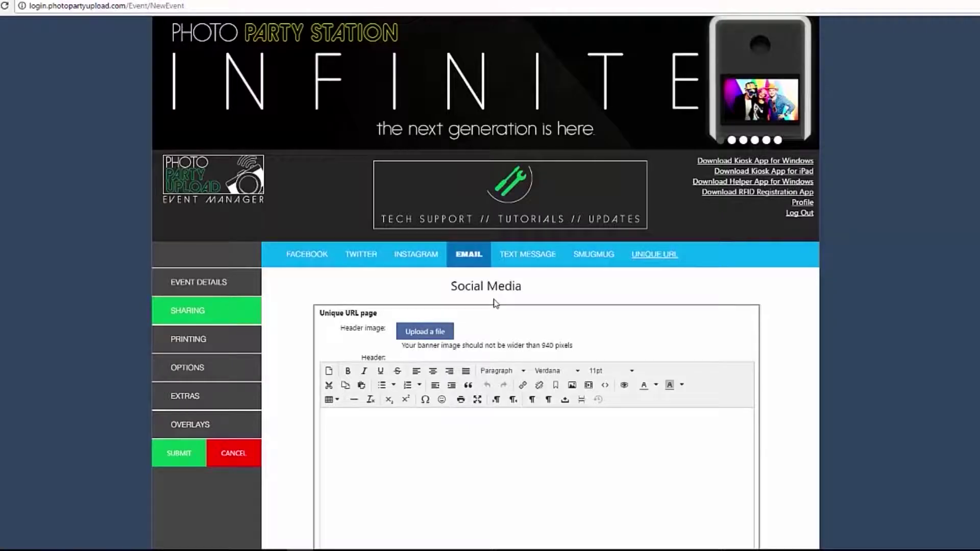
left_click(442, 333)
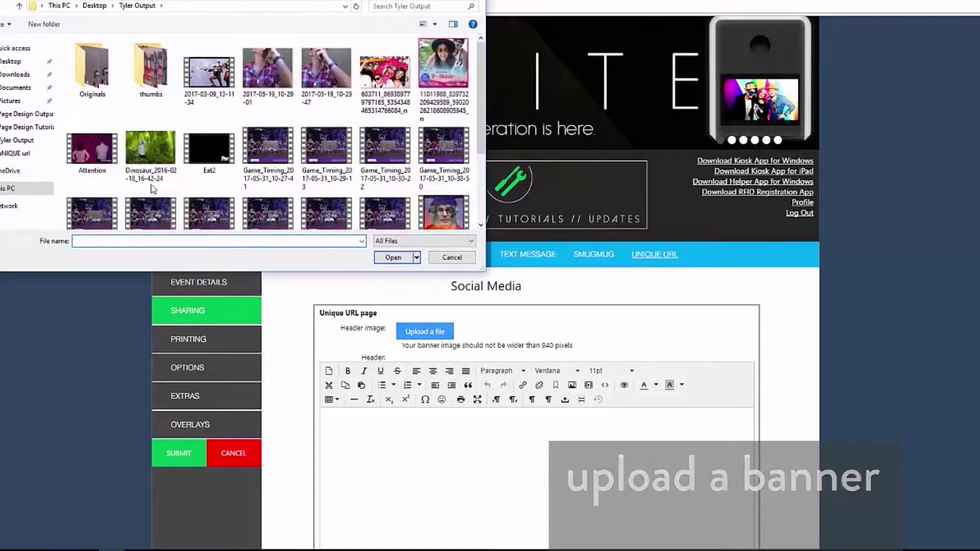
left_click(16, 153)
left_click(333, 84)
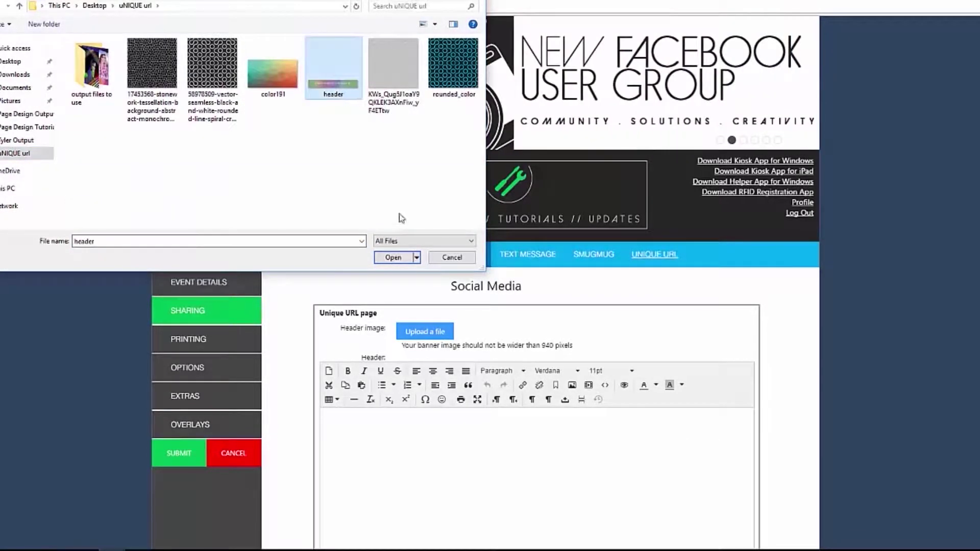
left_click(393, 258)
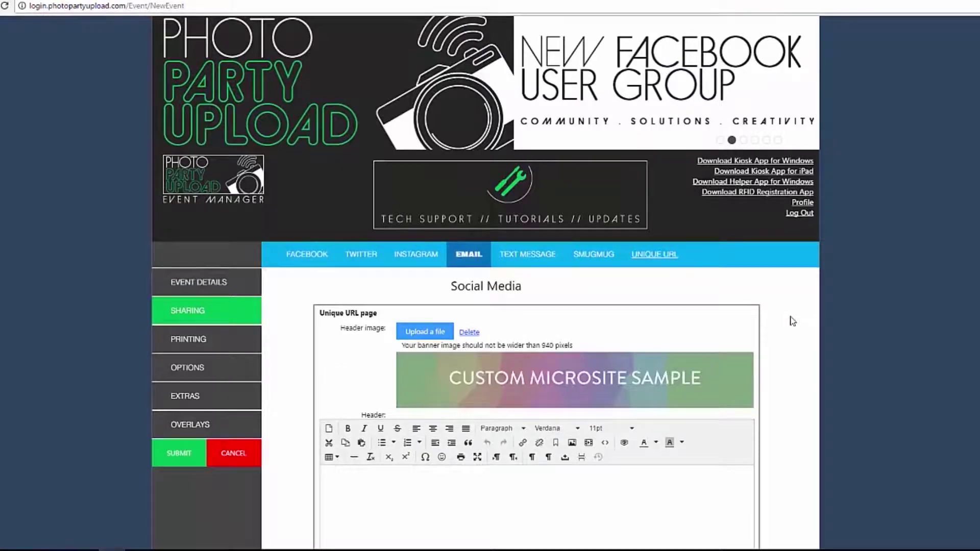
scroll(808, 322, "down", 2)
scroll(806, 318, "down", 2)
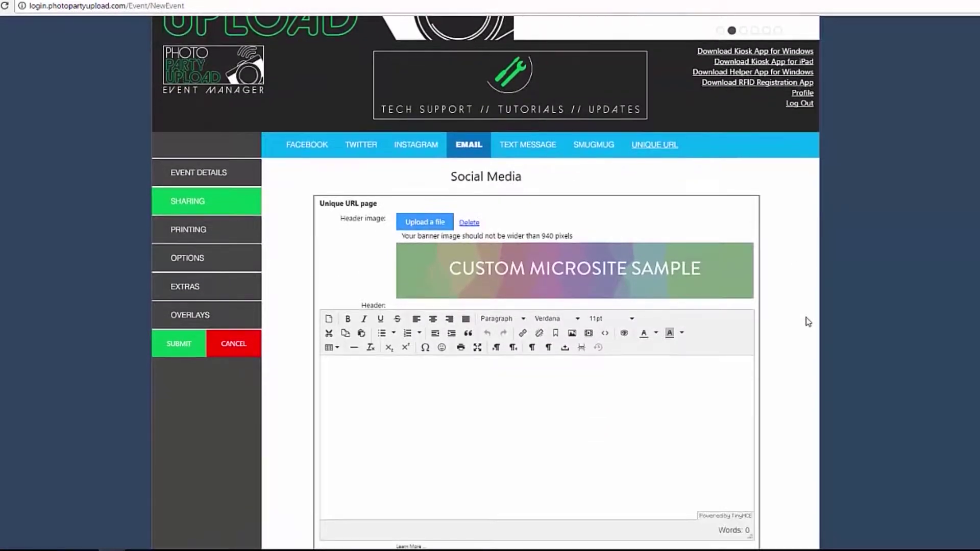
Write the header 'Take a look at your great photo!' centred in 24pt bold italic Arial
type("Take a look at your great photo!")
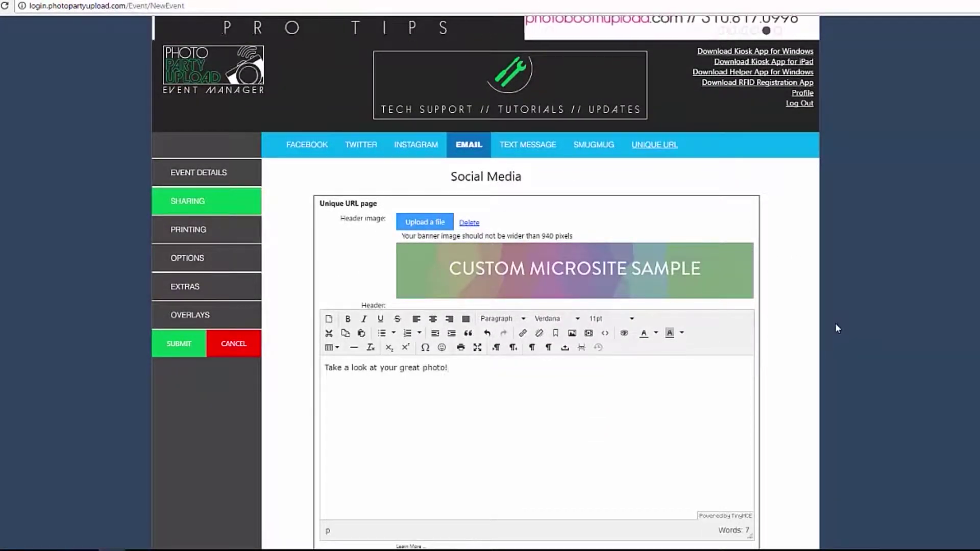
key("ctrl+a")
left_click(435, 319)
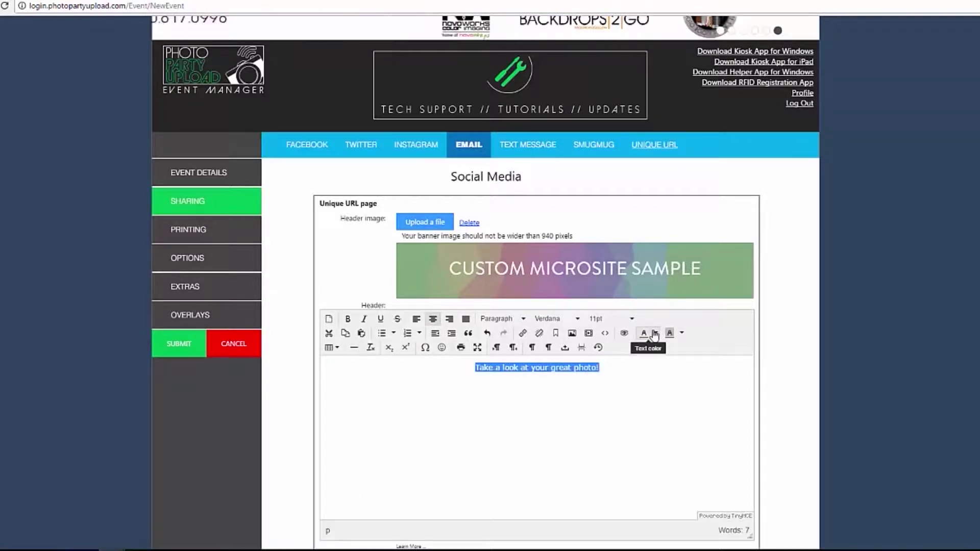
left_click(632, 318)
left_click(605, 414)
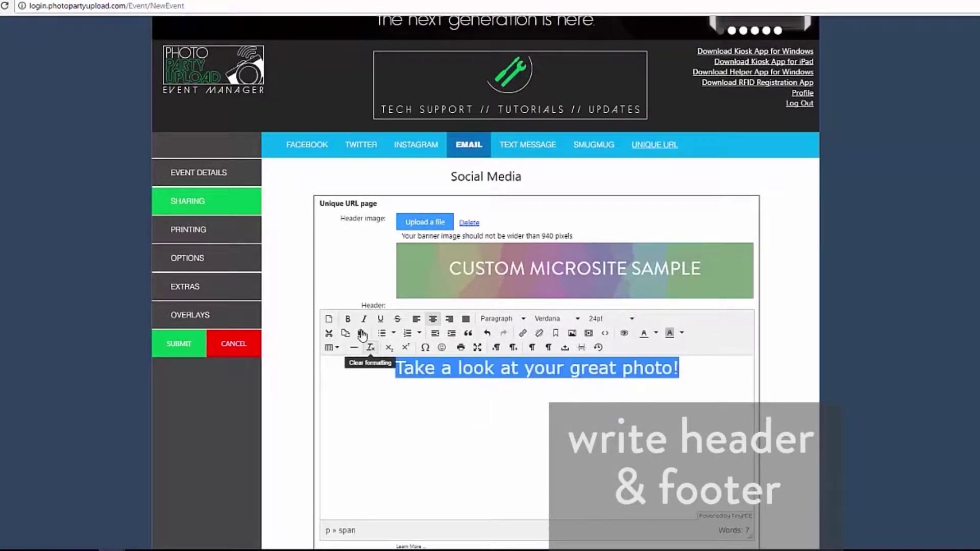
left_click(348, 319)
left_click(364, 319)
left_click(556, 411)
left_click_drag(710, 363, 378, 366)
left_click(577, 318)
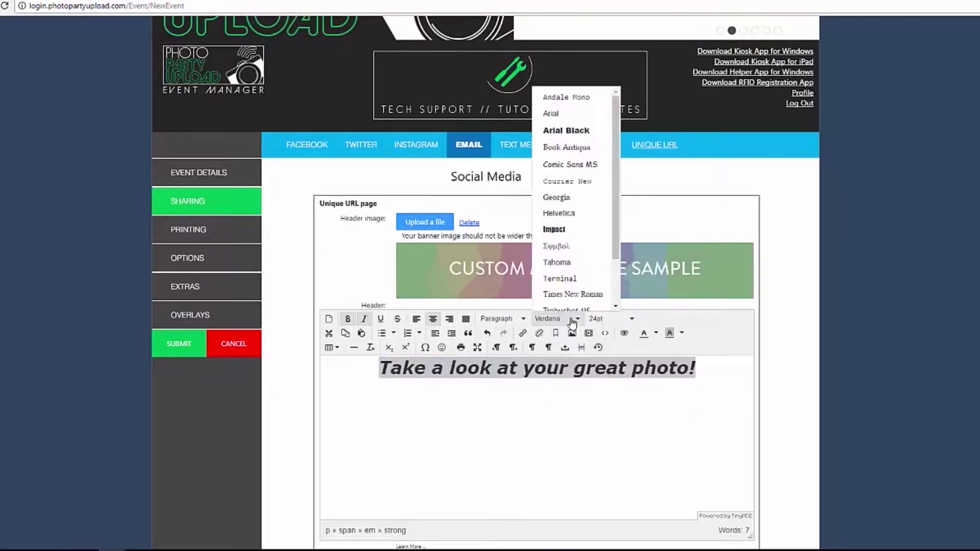
left_click(551, 113)
left_click(672, 403)
Add the footer 'We hope you had a great event!' centred in 14pt italic Arial
scroll(673, 403, "down", 6)
left_click(566, 311)
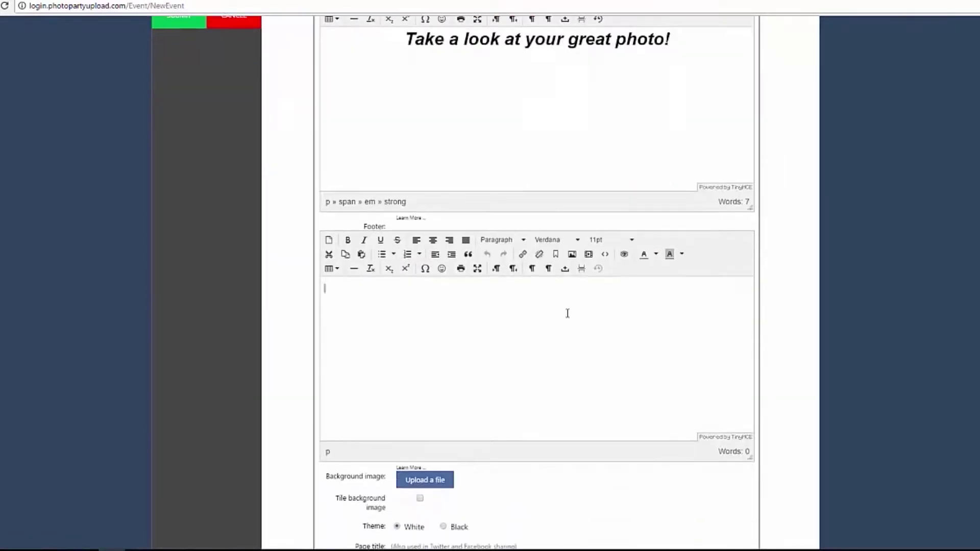
type("We hope you had a great event!")
key("ctrl+a")
key("ctrl+e")
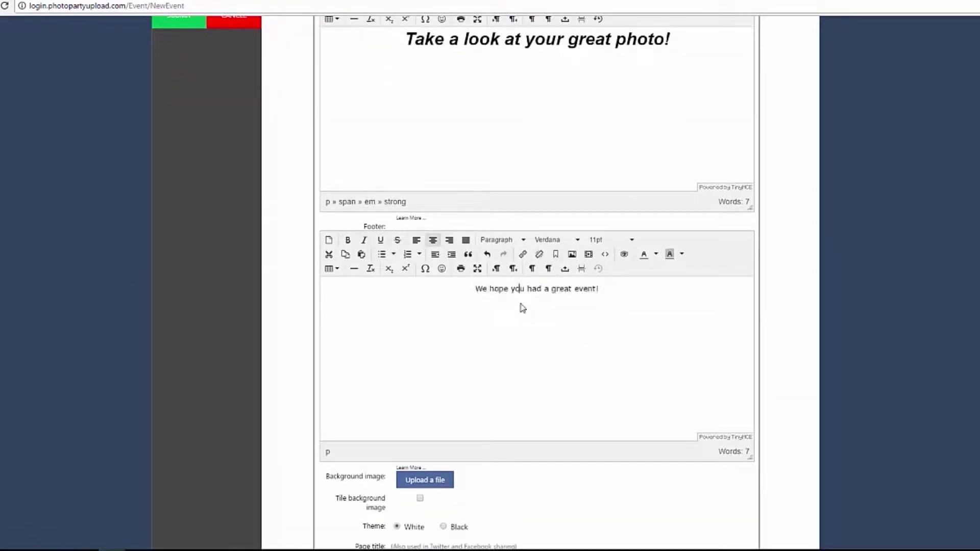
left_click(626, 244)
left_click(605, 304)
left_click(546, 240)
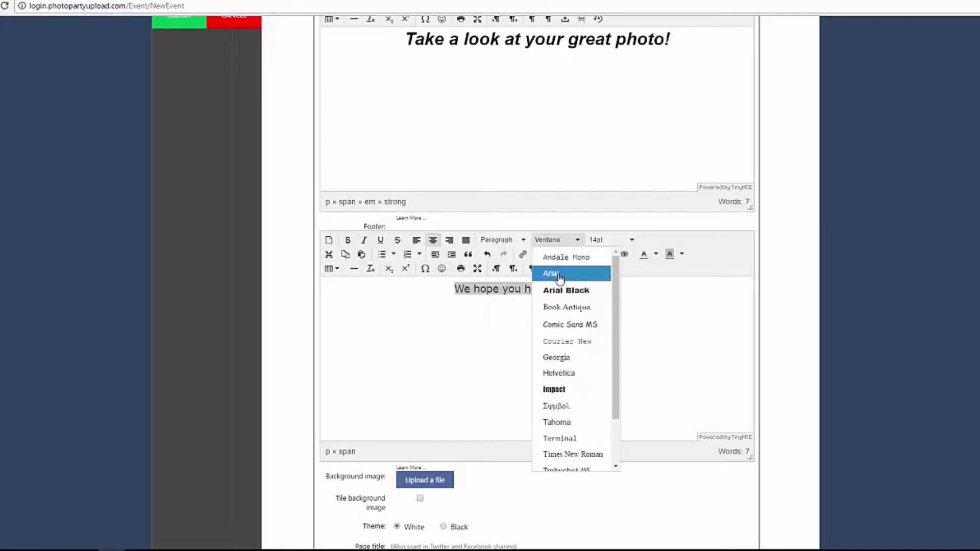
left_click(546, 272)
key("ctrl+i")
left_click(625, 341)
scroll(620, 339, "down", 3)
scroll(620, 338, "down", 3)
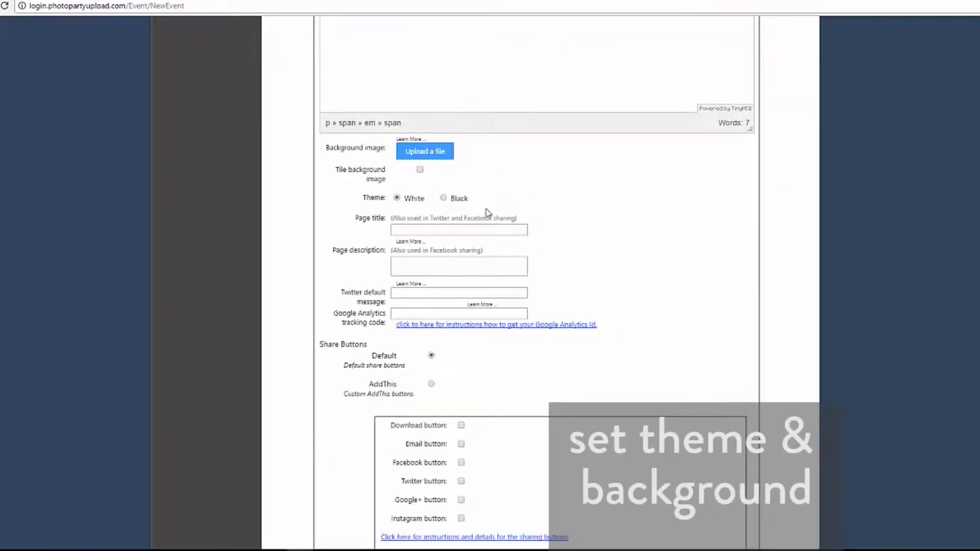
Choose the Black page theme and upload rounded_color as a tiled background image
left_click(443, 199)
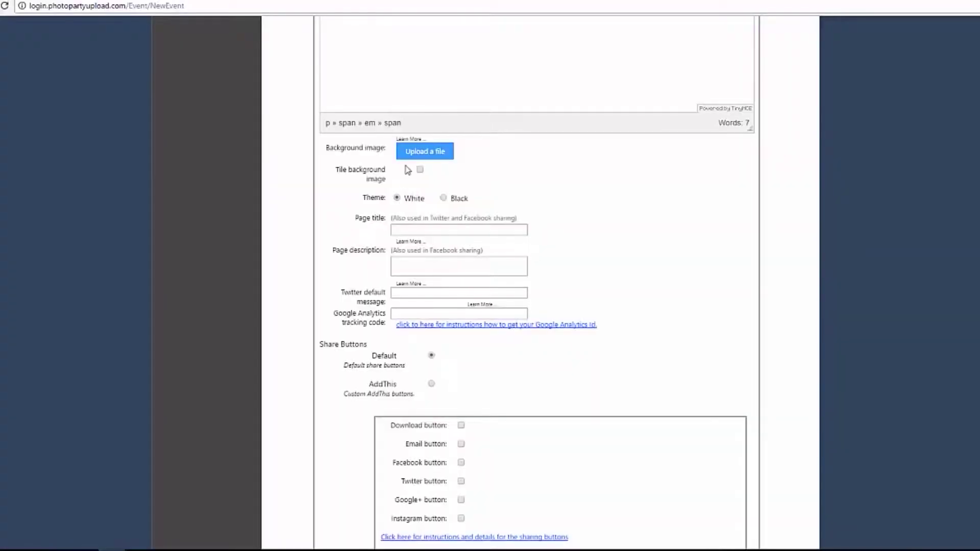
left_click(427, 152)
left_click(453, 77)
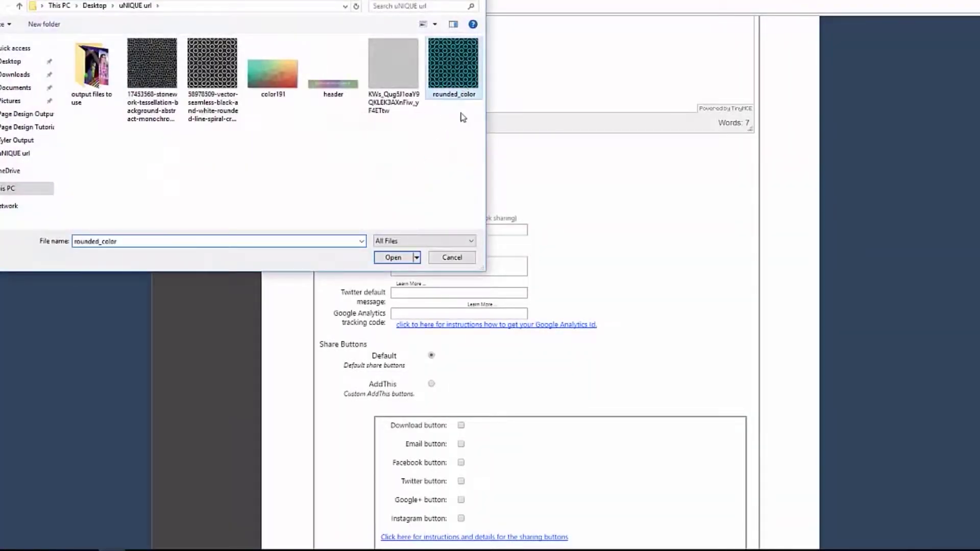
left_click(414, 255)
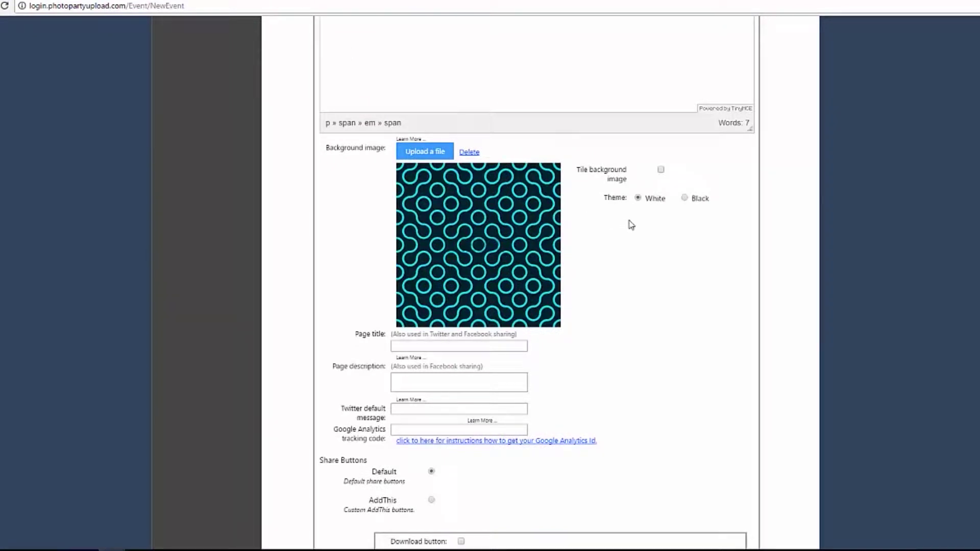
left_click(661, 170)
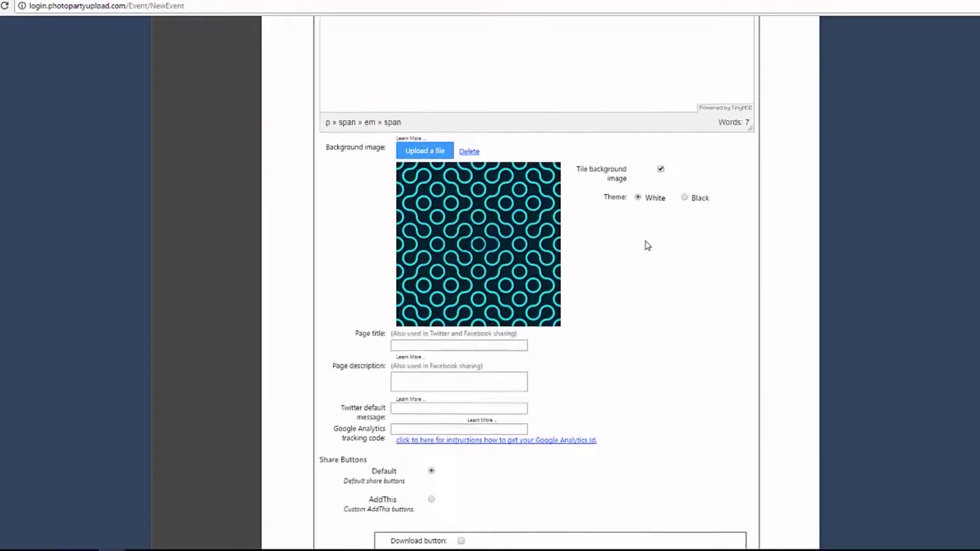
scroll(647, 245, "down", 1)
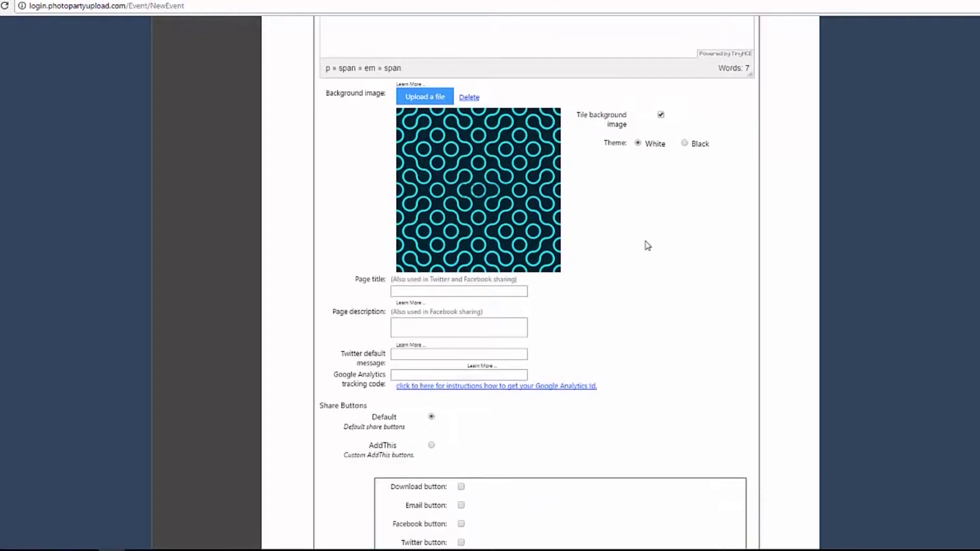
Enter the page title 'Microsite Event Photos' and enable posting the shared photo to Facebook
left_click(482, 290)
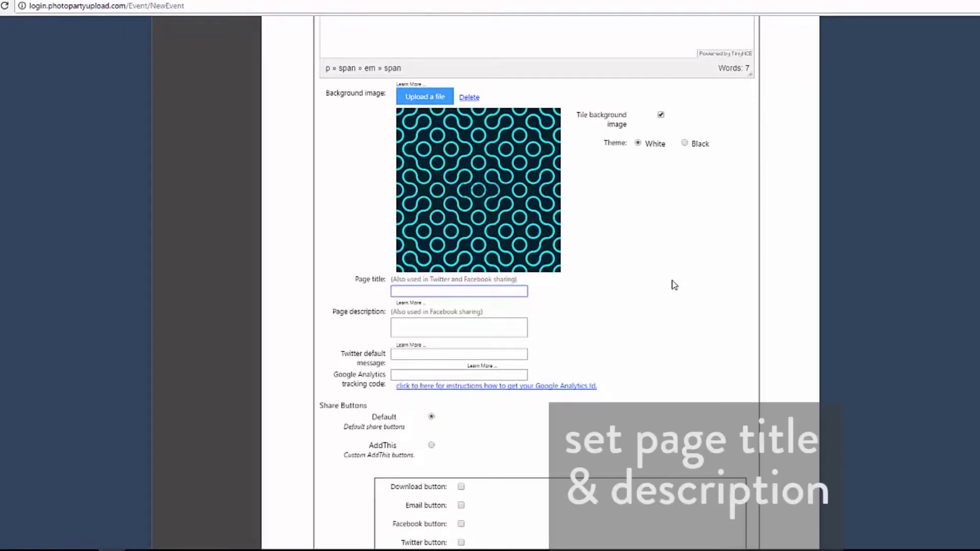
type("Mi")
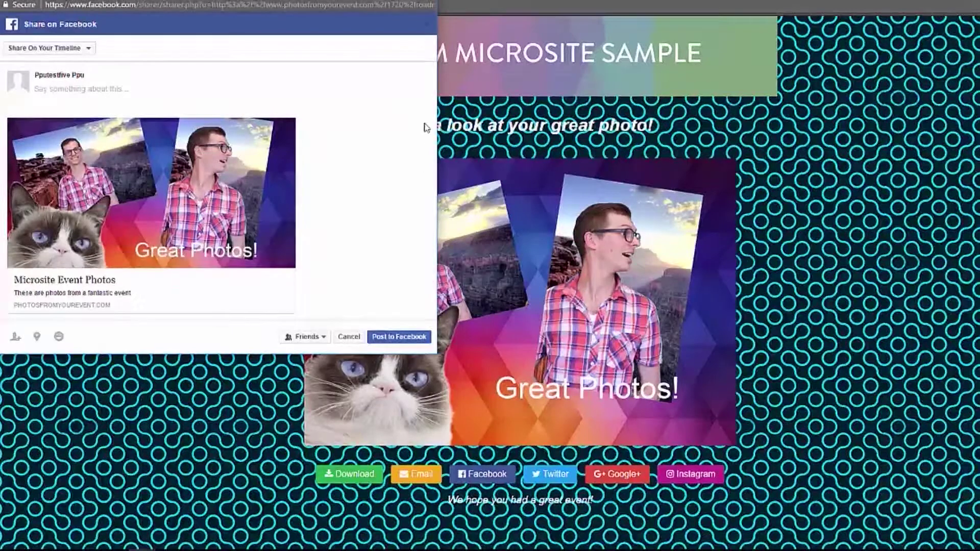
left_click(392, 339)
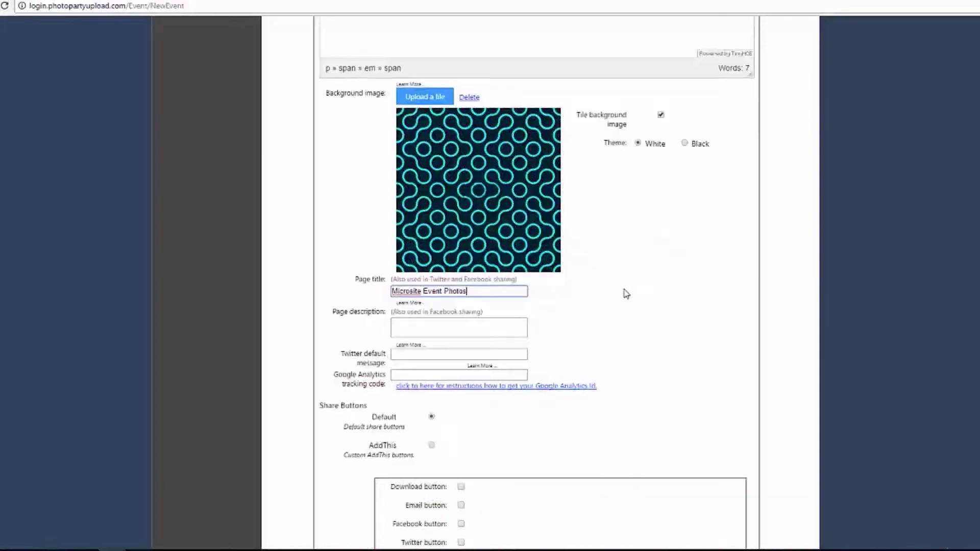
scroll(627, 295, "down", 1)
left_click(509, 273)
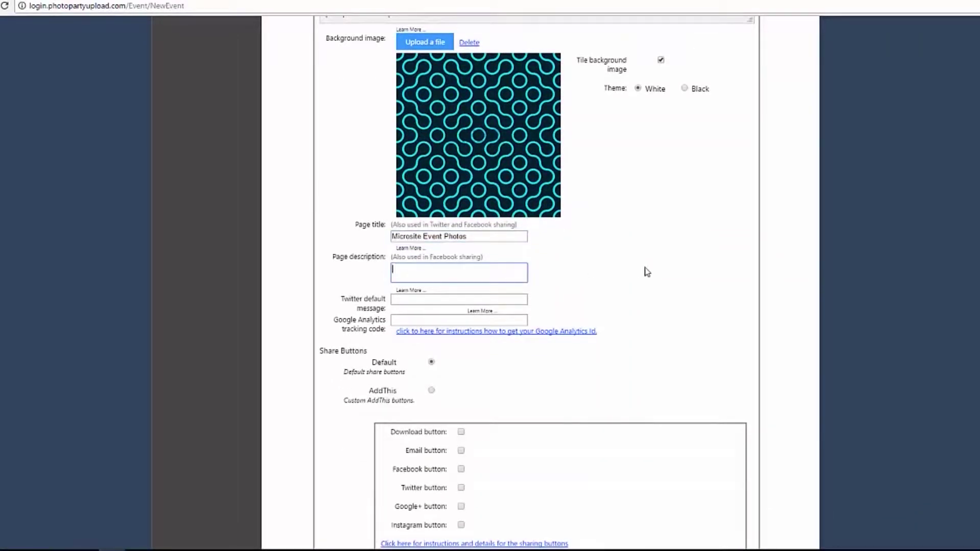
Enter description 'These are photos from a fantastic event.' and Twitter message 'Take a look!'
type("These are photos from a fantastic")
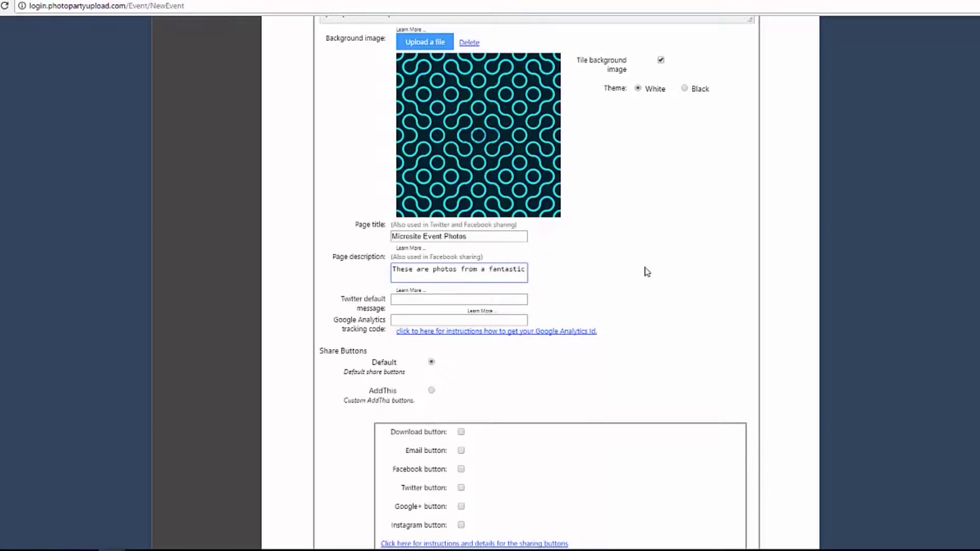
key("Tab")
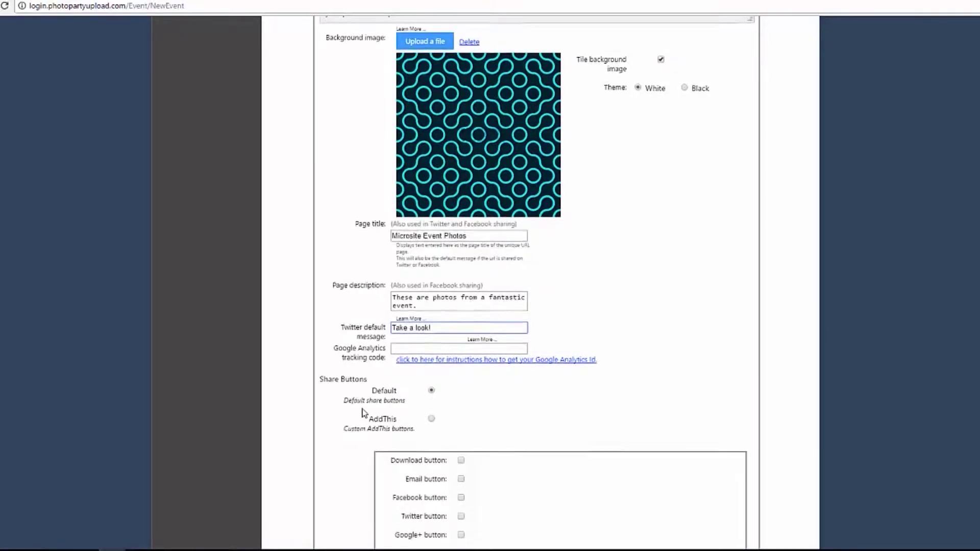
Keep Default share buttons and enable Download, Email, Facebook, Twitter, Google+ and Instagram
scroll(364, 413, "down", 2)
left_click(432, 344)
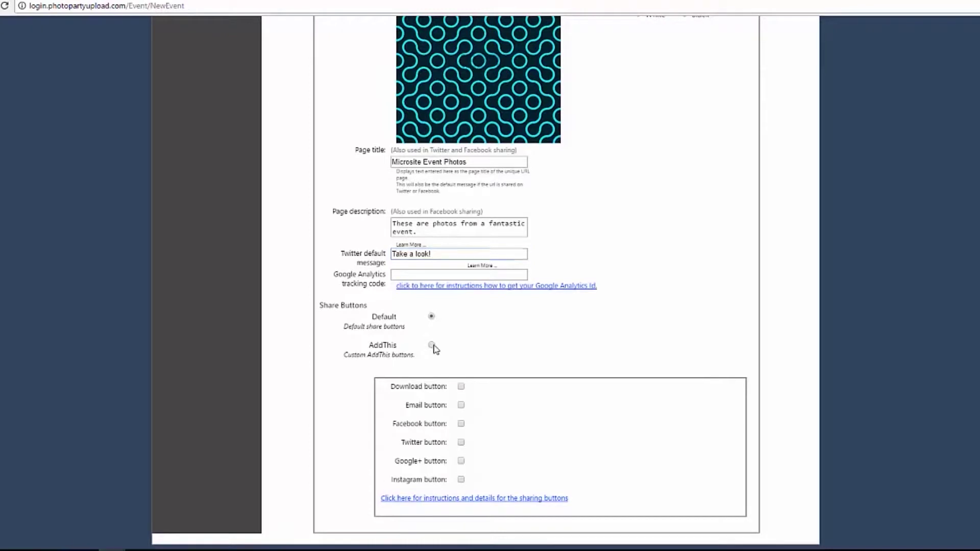
left_click(431, 318)
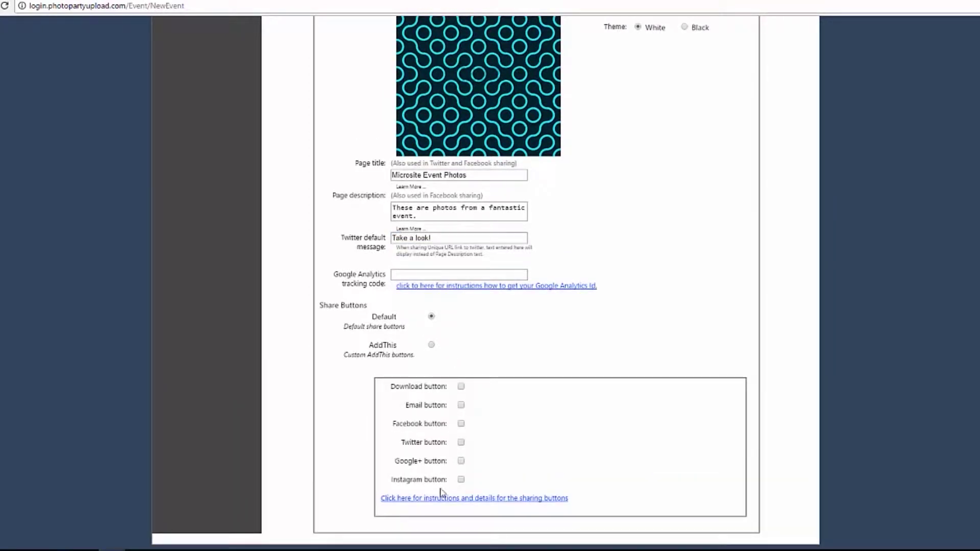
left_click(462, 386)
left_click(462, 406)
left_click(462, 408)
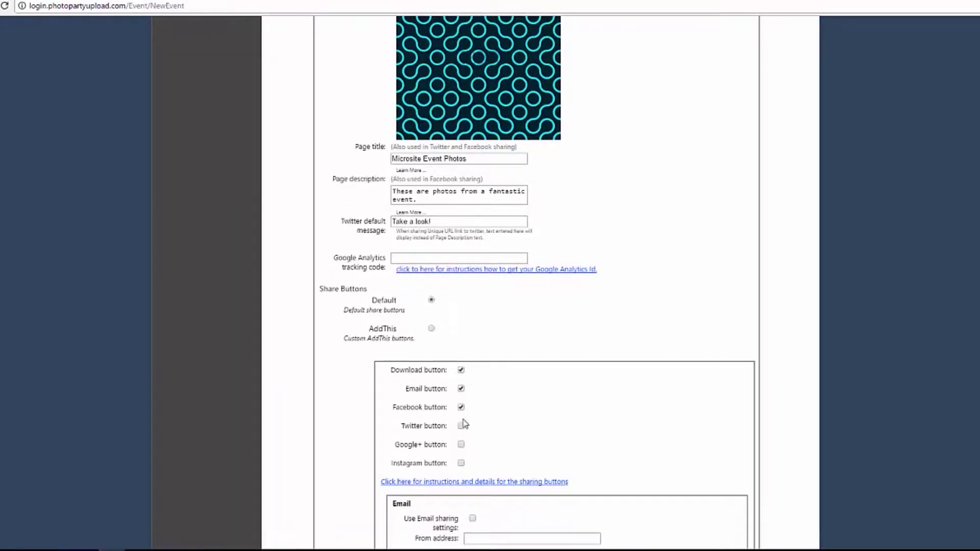
left_click(461, 426)
left_click(461, 445)
left_click(460, 463)
scroll(609, 390, "down", 2)
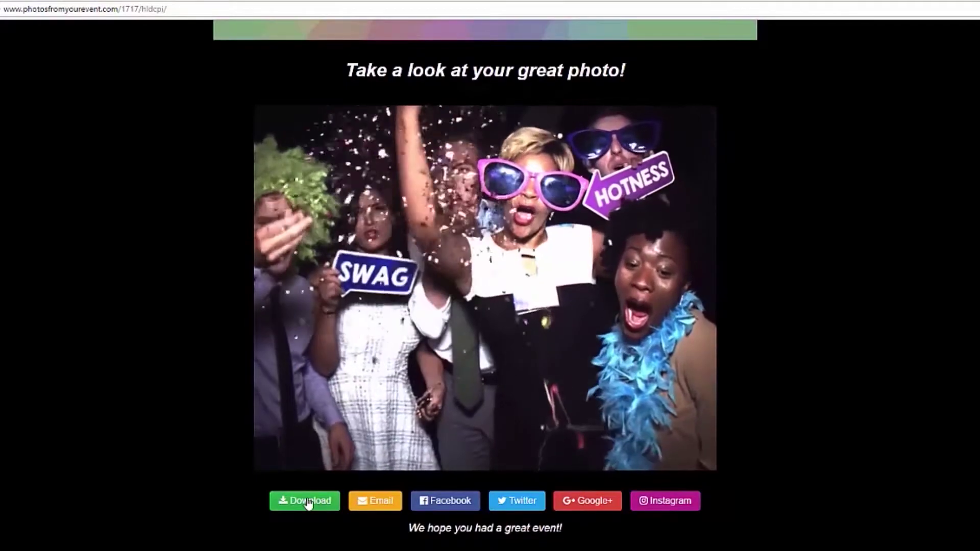
left_click(308, 501)
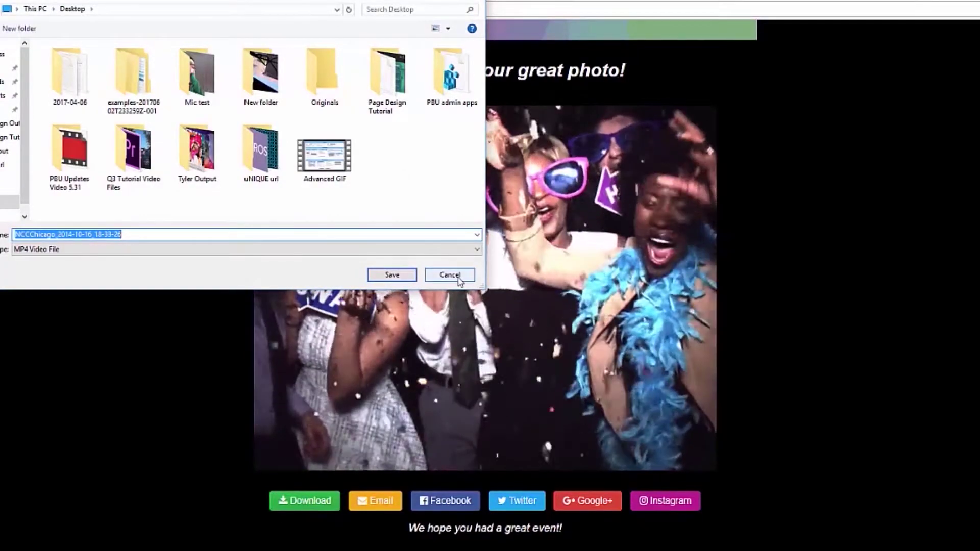
left_click(392, 274)
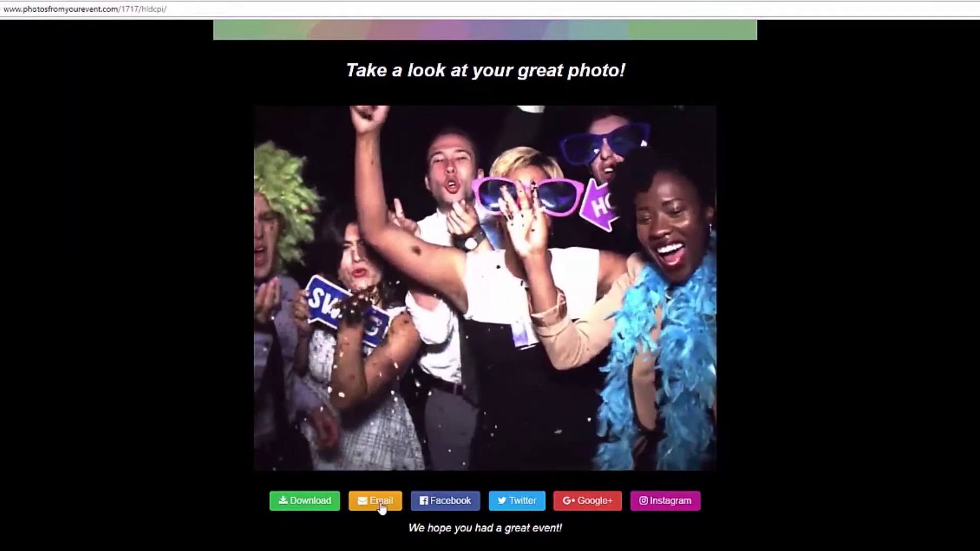
left_click(381, 503)
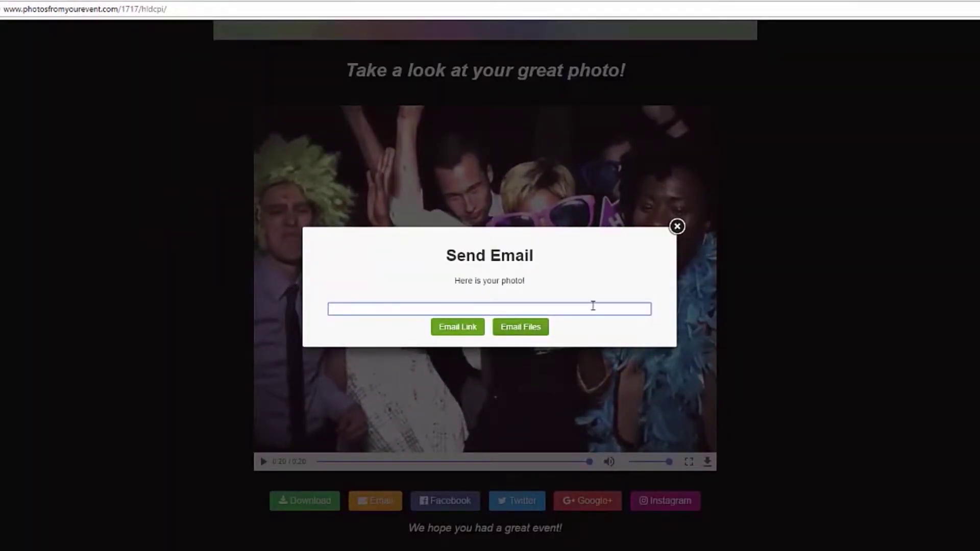
left_click(675, 231)
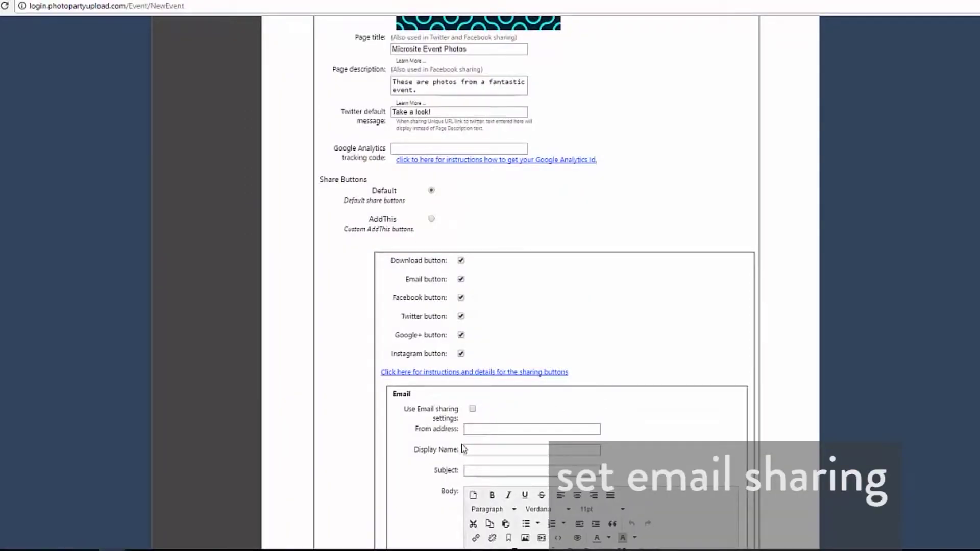
Enable custom Email sharing settings with dialog content 'Here is your photo!'
left_click(472, 409)
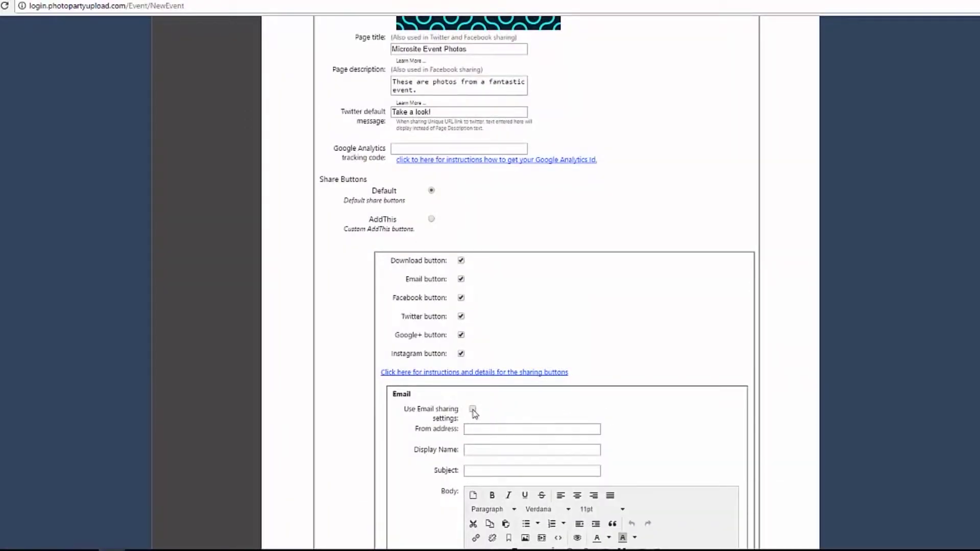
scroll(472, 413, "down", 3)
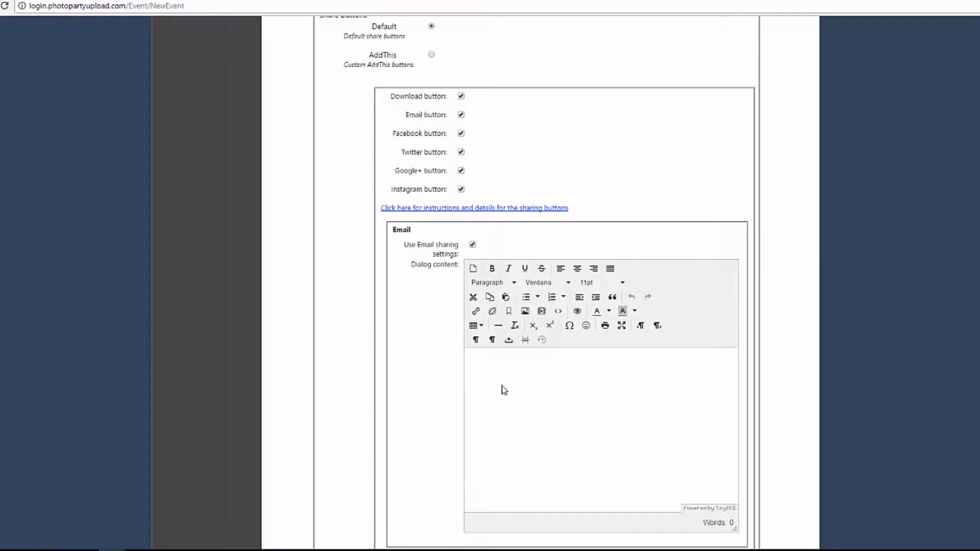
type("ere is your photo!")
Try Facebook's Share Photos option, then return it to Share Microsite Link
scroll(504, 390, "down", 3)
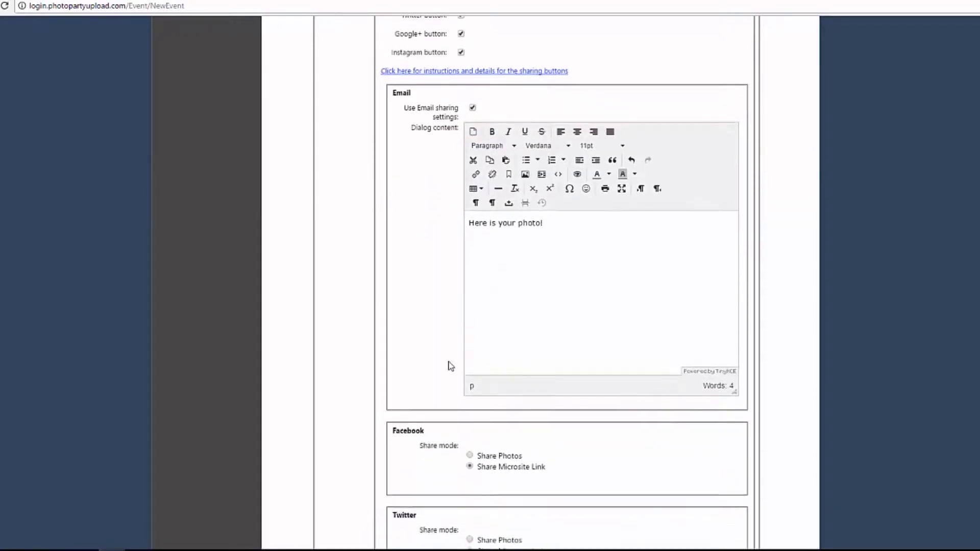
scroll(450, 366, "down", 2)
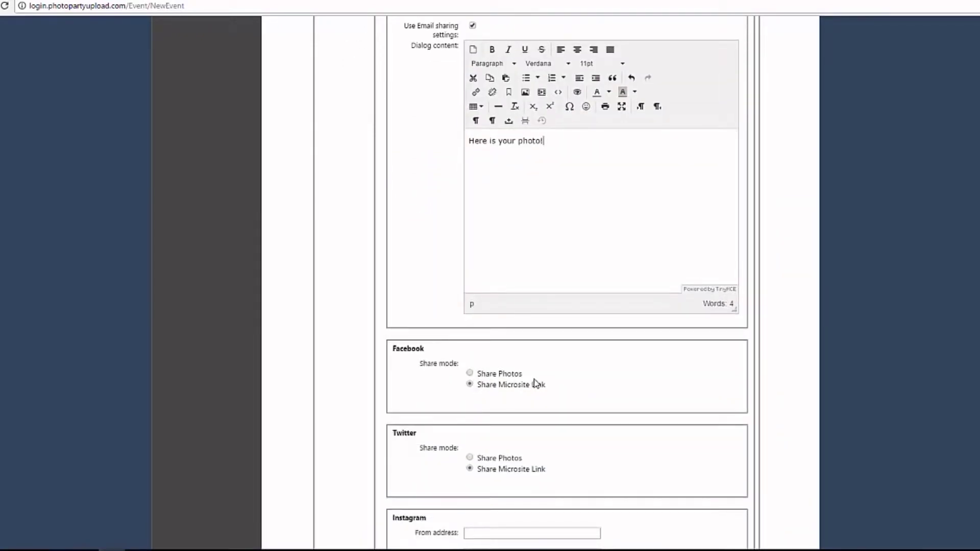
left_click(470, 373)
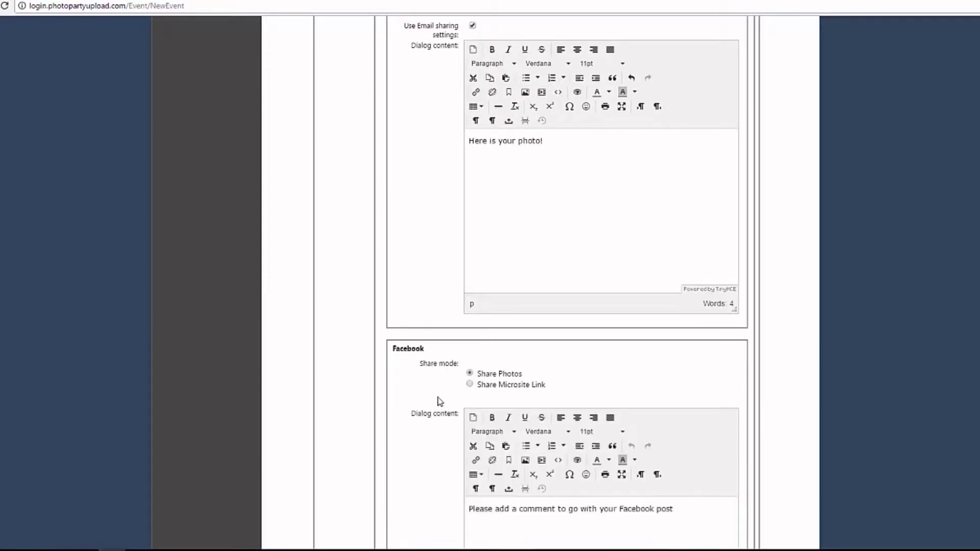
scroll(440, 401, "down", 3)
left_click(470, 221)
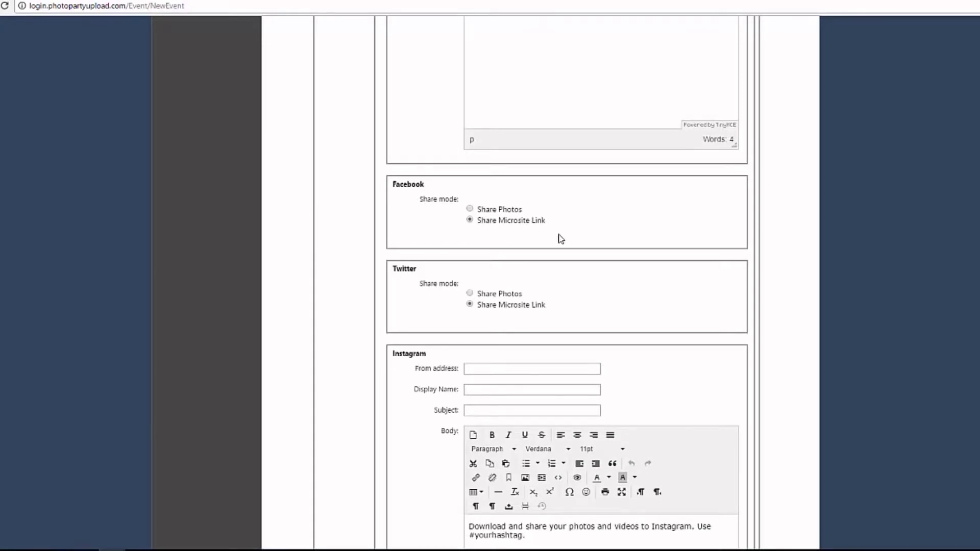
Write a greeting message in the photo's share popup, then bring up its Share on Instagram dialog
scroll(560, 239, "down", 1)
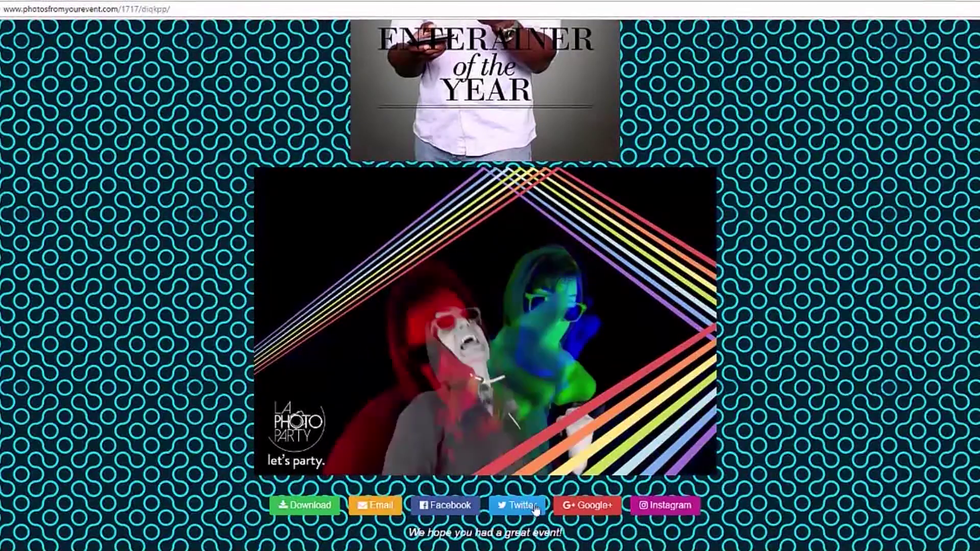
left_click(505, 503)
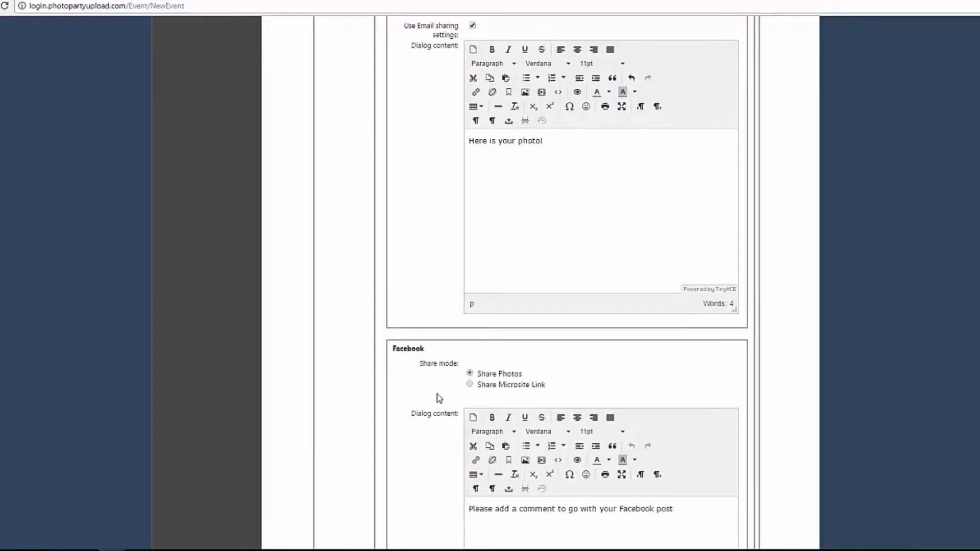
scroll(437, 398, "down", 1)
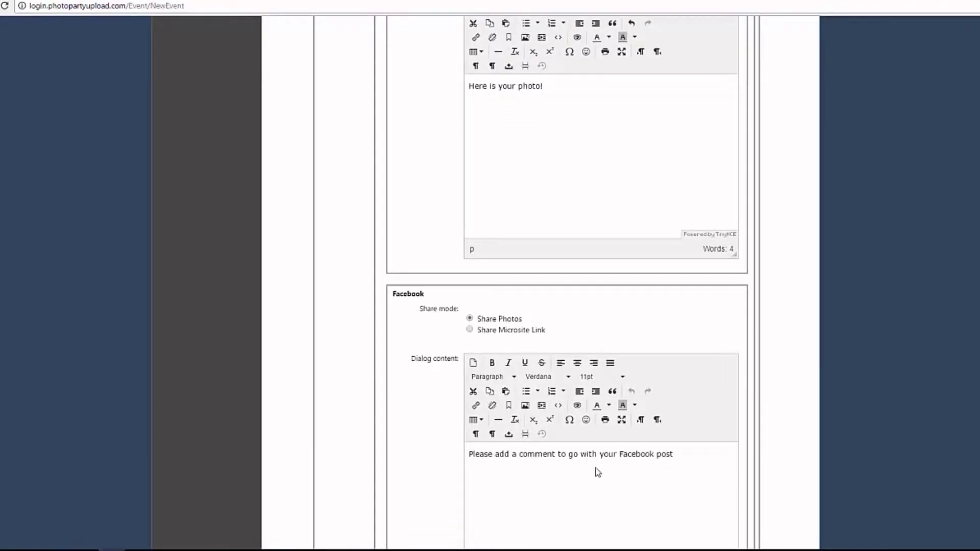
scroll(602, 472, "down", 2)
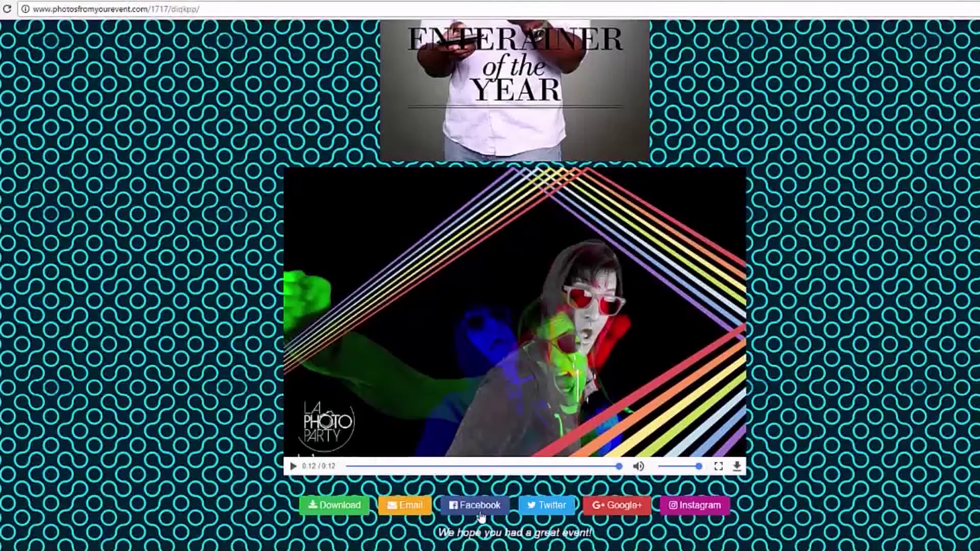
scroll(455, 477, "up", 2)
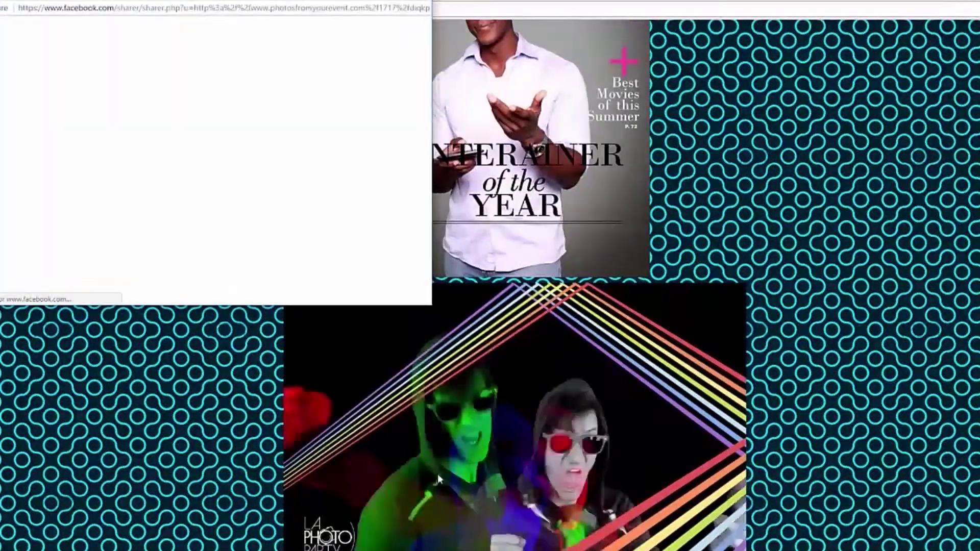
type("Hey James!!!")
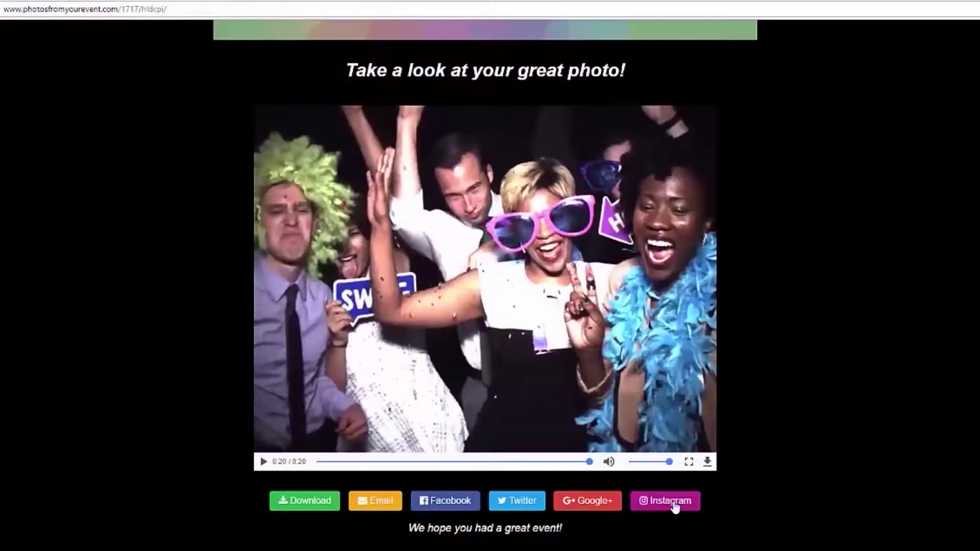
left_click(674, 503)
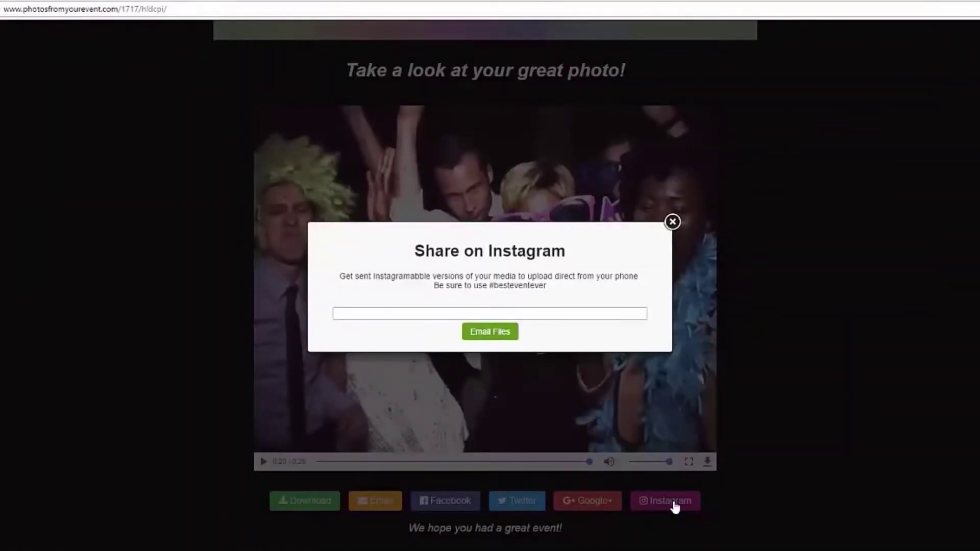
In the Instagram dialog content, enter the address for Instagram-ready files and change the hashtag to besteventever
left_click(482, 314)
type("@gmail.com")
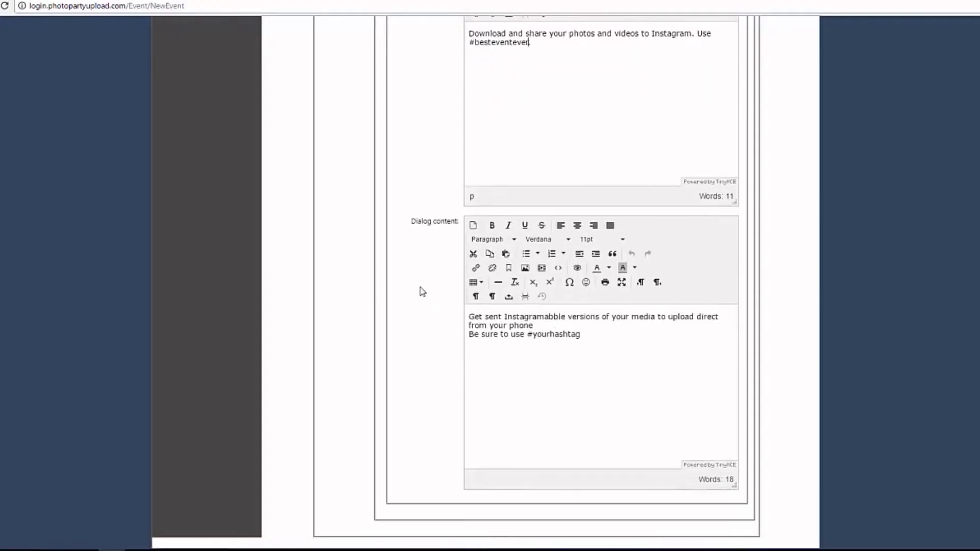
left_click_drag(580, 334, 534, 335)
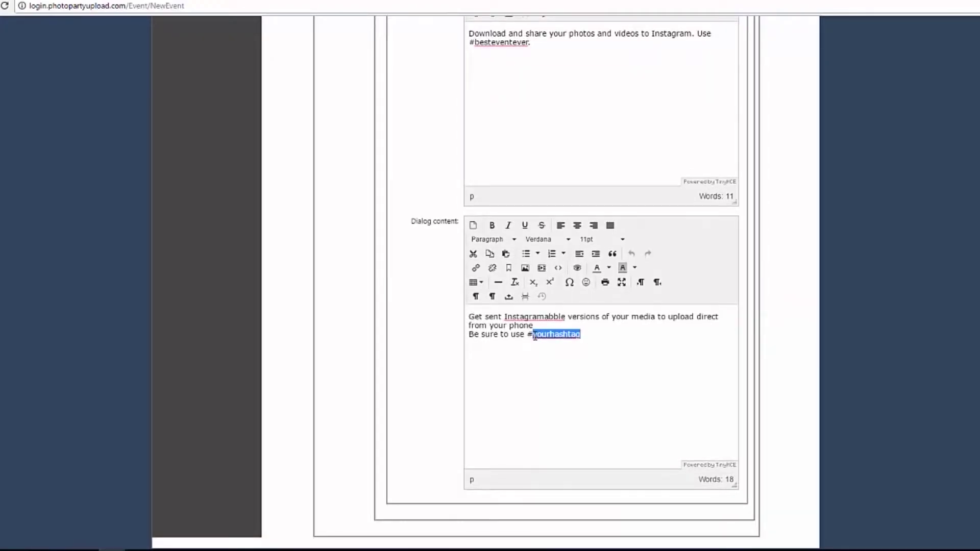
type("besteventever")
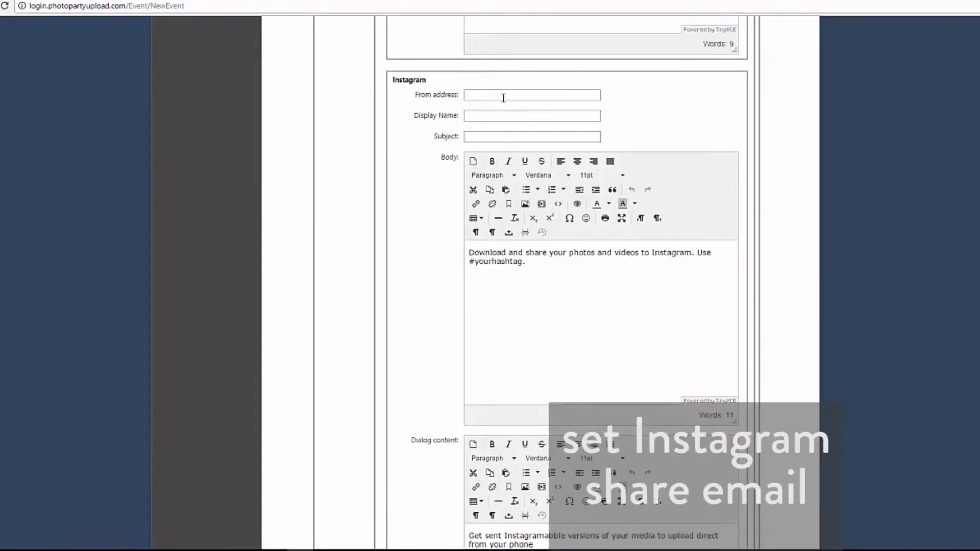
Fill in the Instagram email sender address, display name 'LA Photo Party', subject 'Post this to Instagram' and body hashtag besteventever
left_click(503, 96)
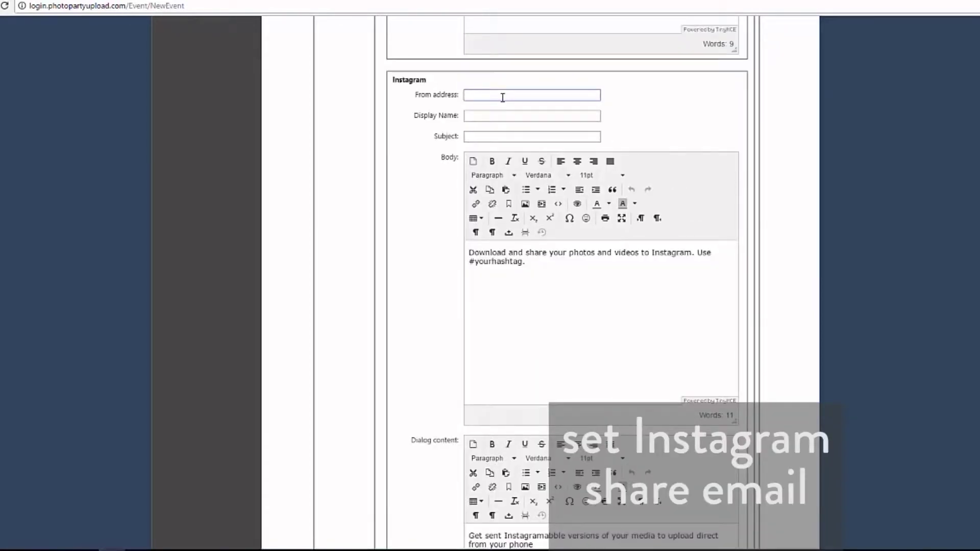
type("@lapho")
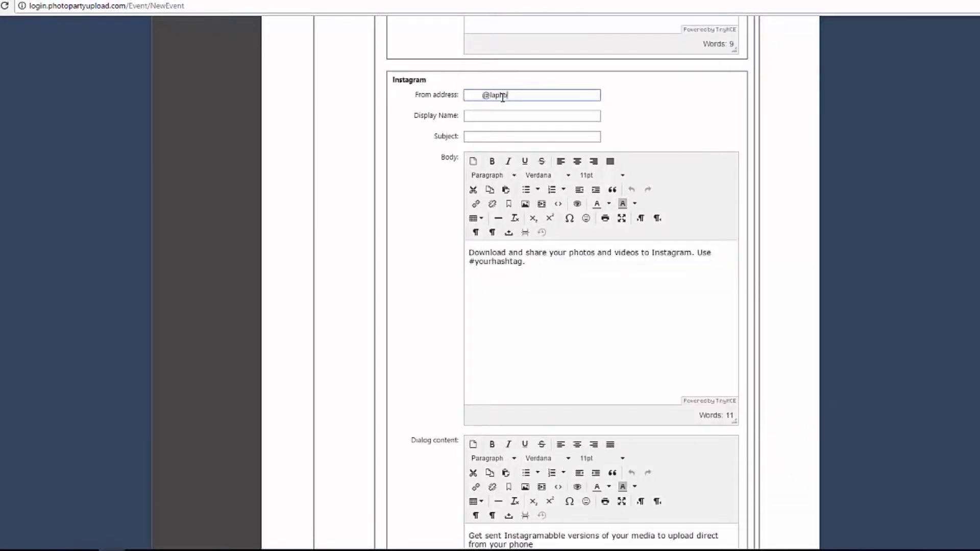
type("toparty.com")
key("Tab")
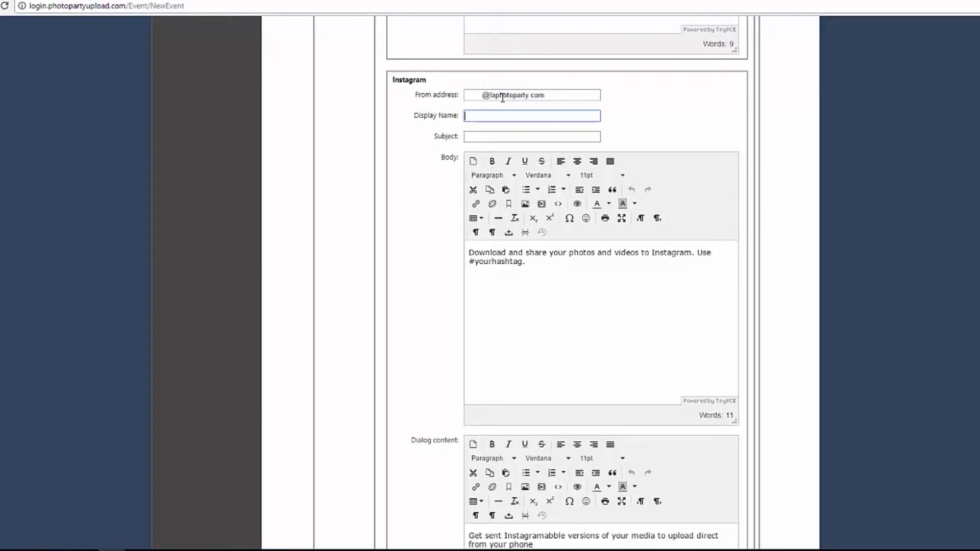
type("LA Photo Party")
key("Tab")
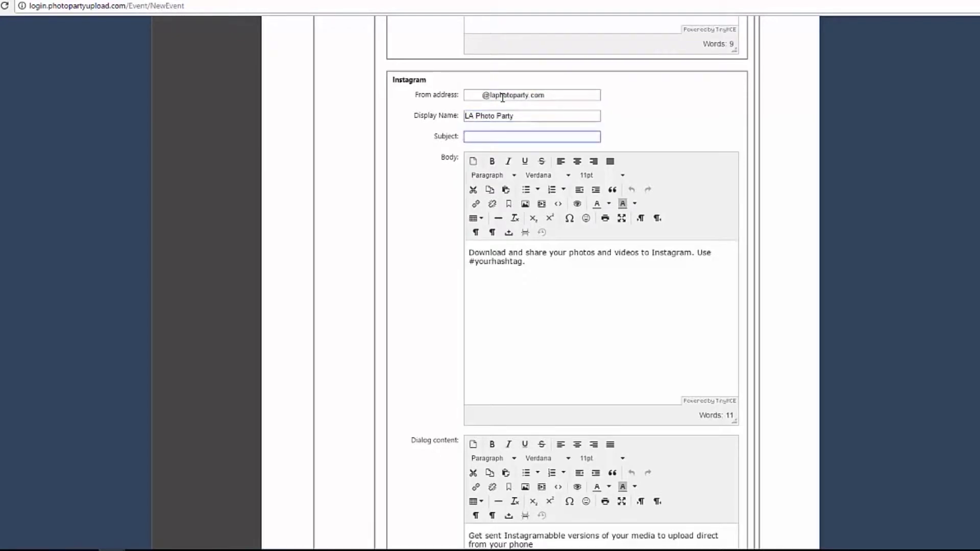
type("Post this to Instagram")
left_click_drag(522, 262, 480, 262)
type("besteve")
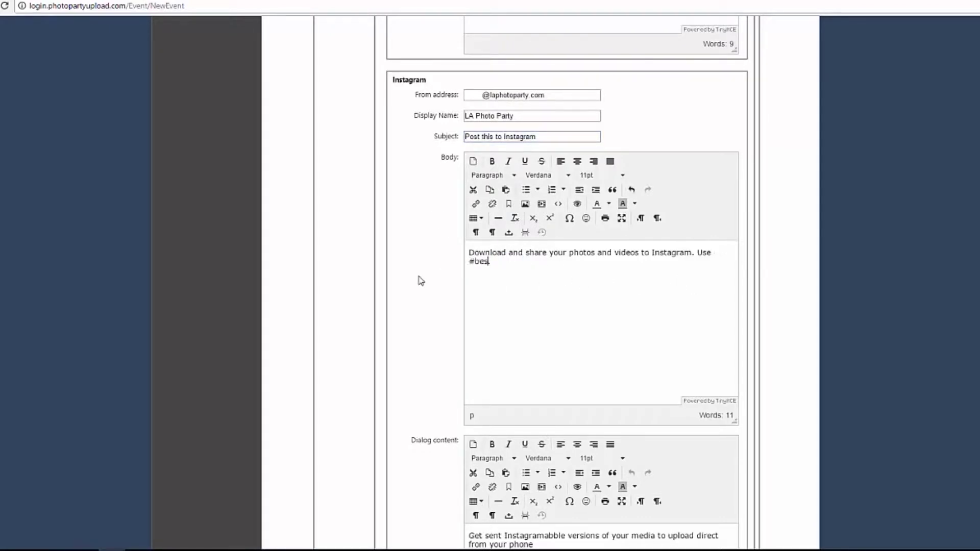
type("ntever")
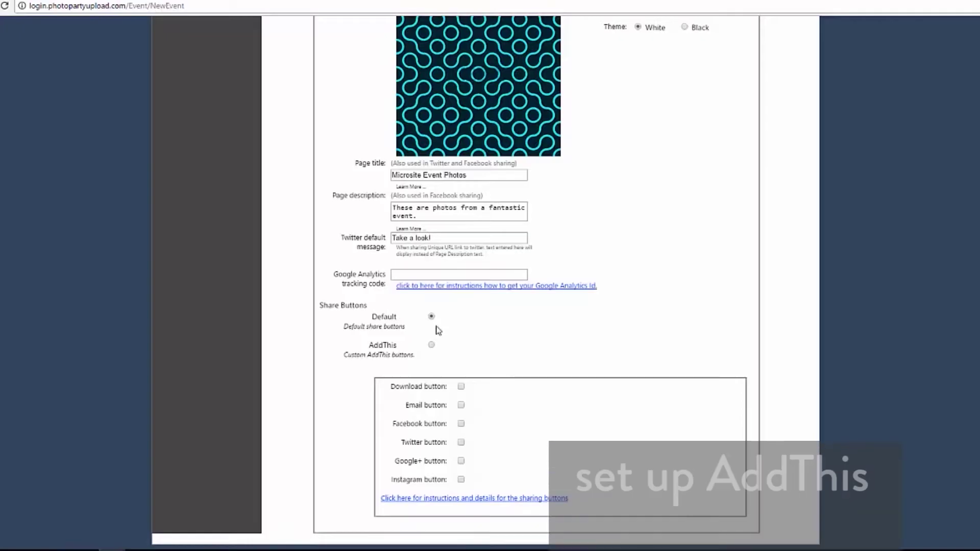
Preview the AddThis custom share buttons option, then scroll back up the sharing settings
left_click(432, 345)
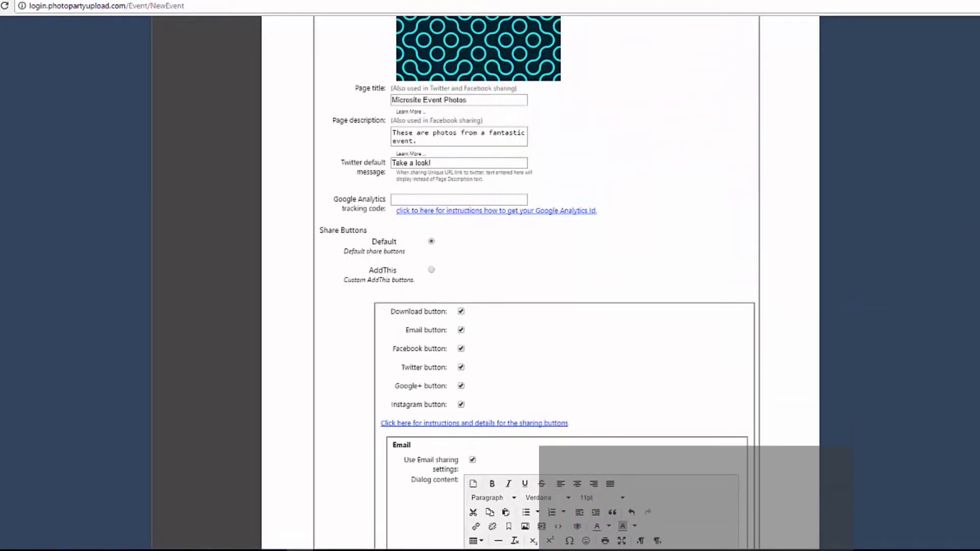
scroll(536, 281, "up", 20)
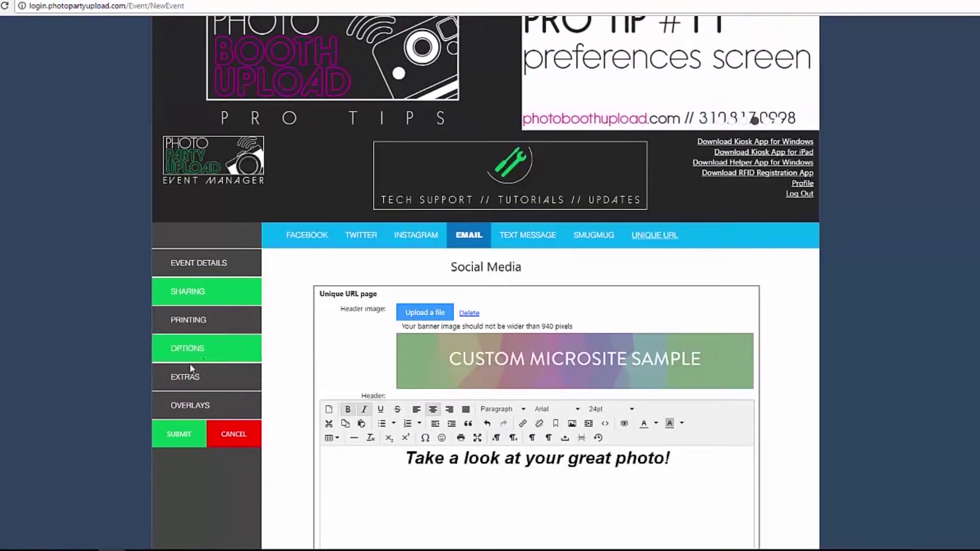
Under Extras > Graphics, remove Photo Party Upload branding and use the default Facebook app
left_click(183, 377)
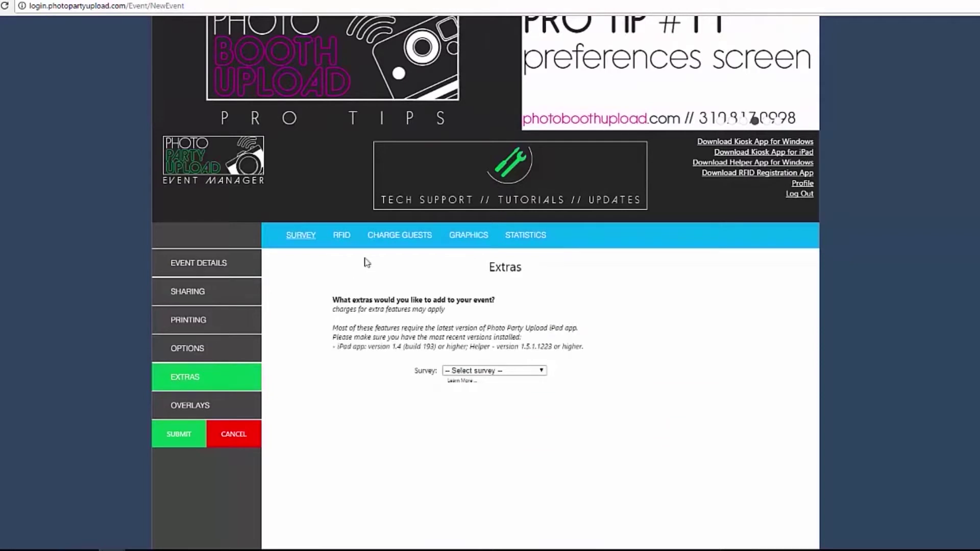
left_click(460, 237)
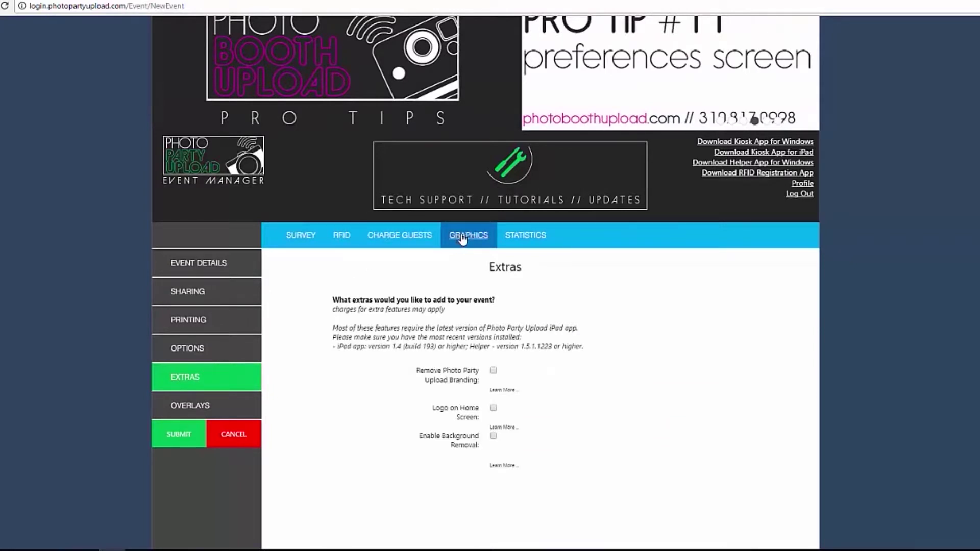
left_click(493, 371)
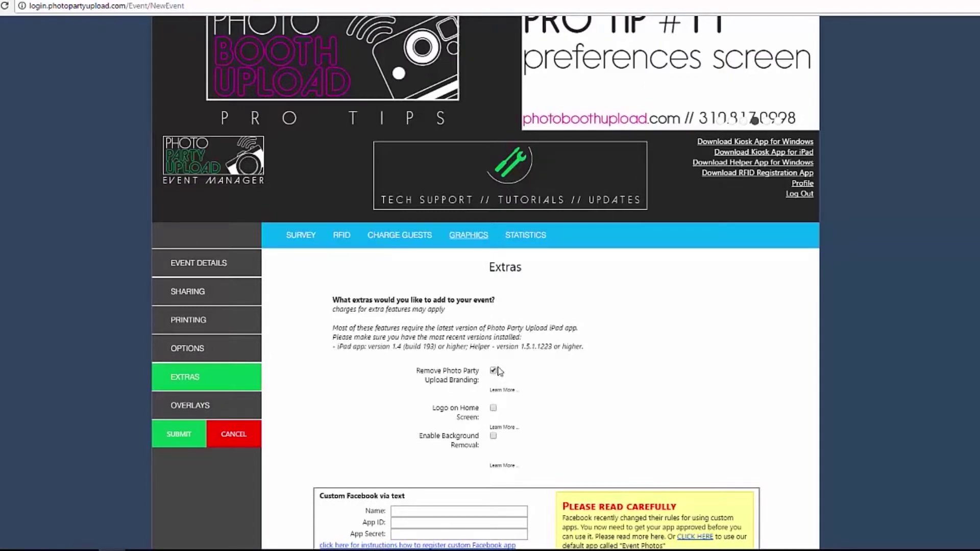
scroll(499, 371, "down", 1)
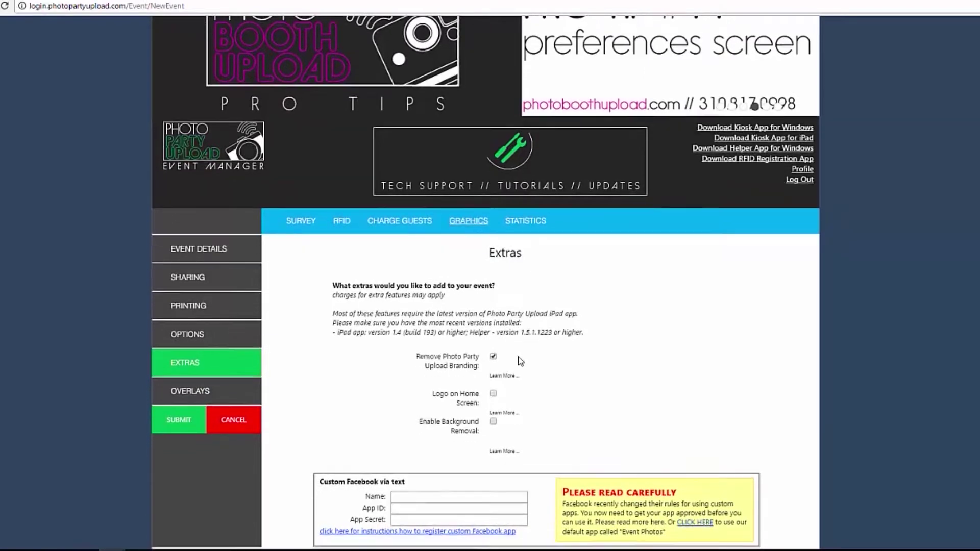
left_click(687, 510)
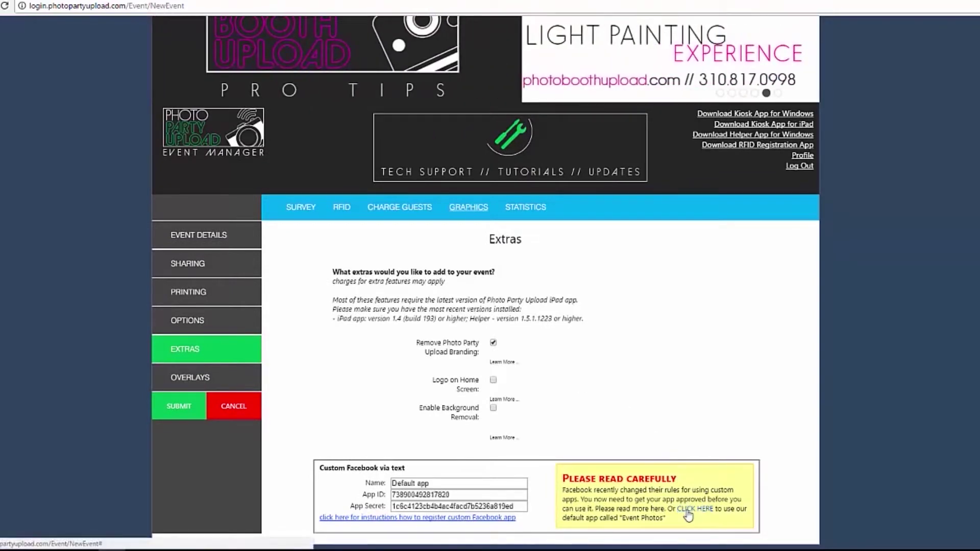
Return to the Sharing > Unique URL microsite settings
left_click(215, 269)
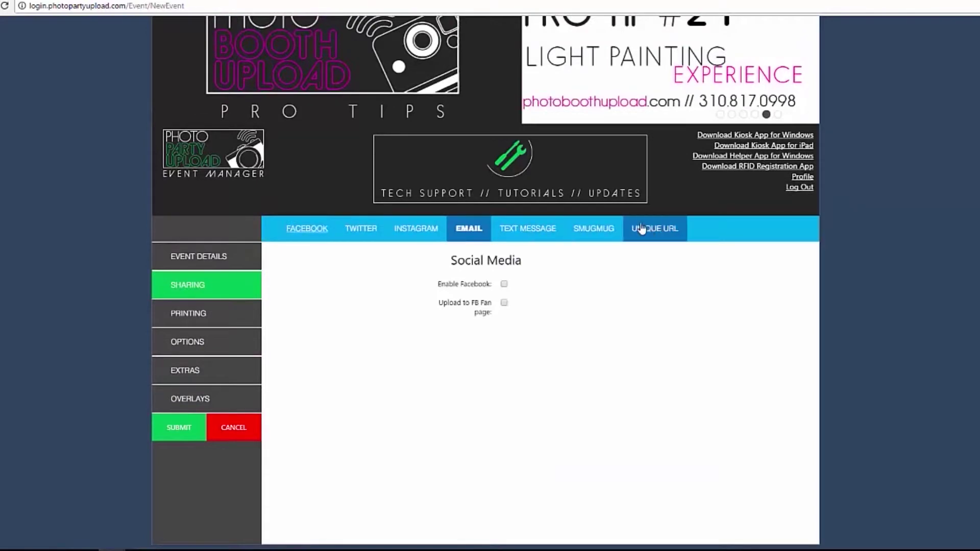
left_click(644, 225)
scroll(750, 276, "down", 10)
scroll(774, 280, "down", 1)
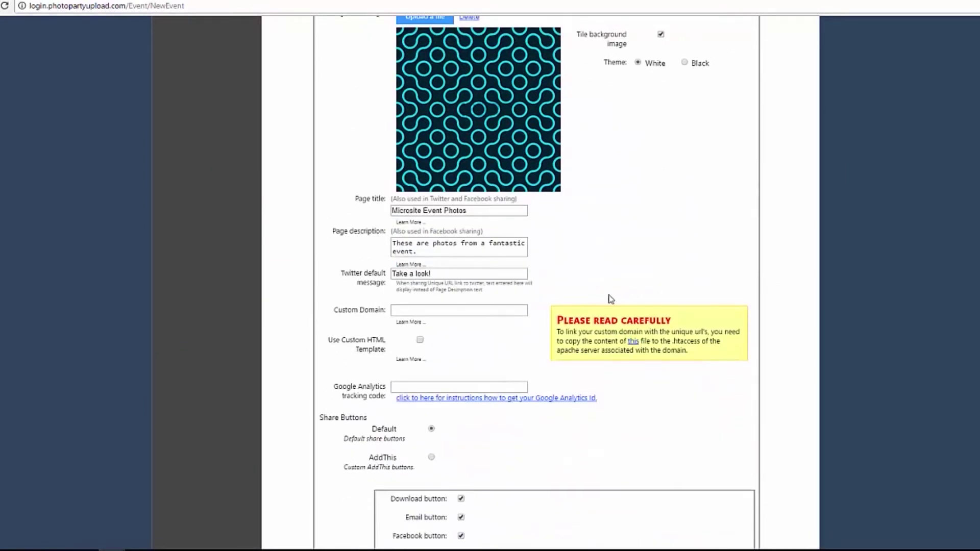
left_click(395, 310)
left_click(420, 341)
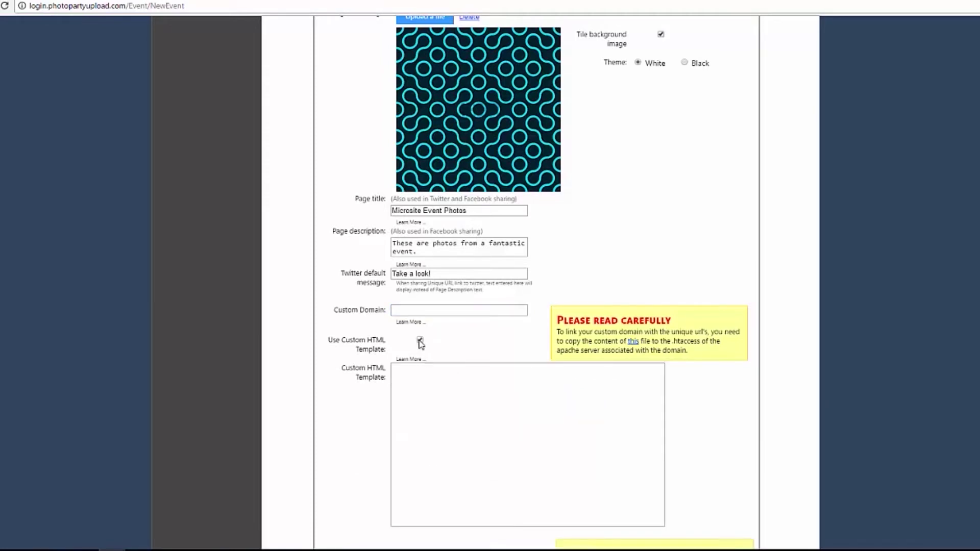
scroll(419, 344, "down", 3)
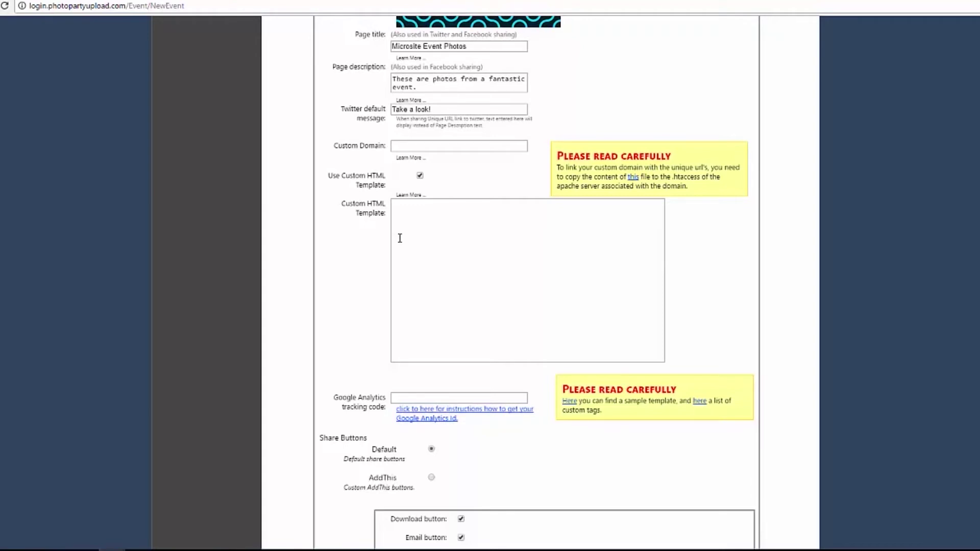
left_click(420, 176)
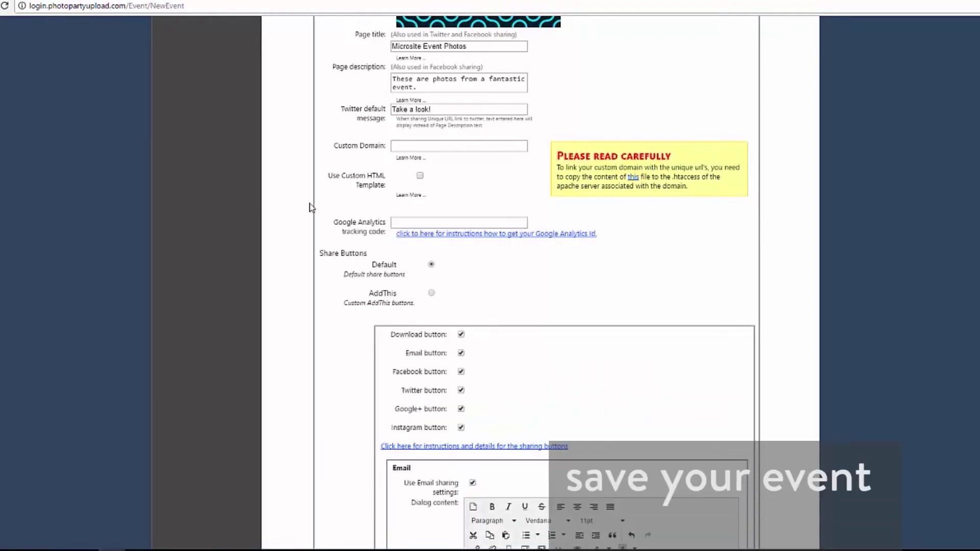
Submit the event using the green SUBMIT button to reach the settings summary page
scroll(310, 206, "up", 10)
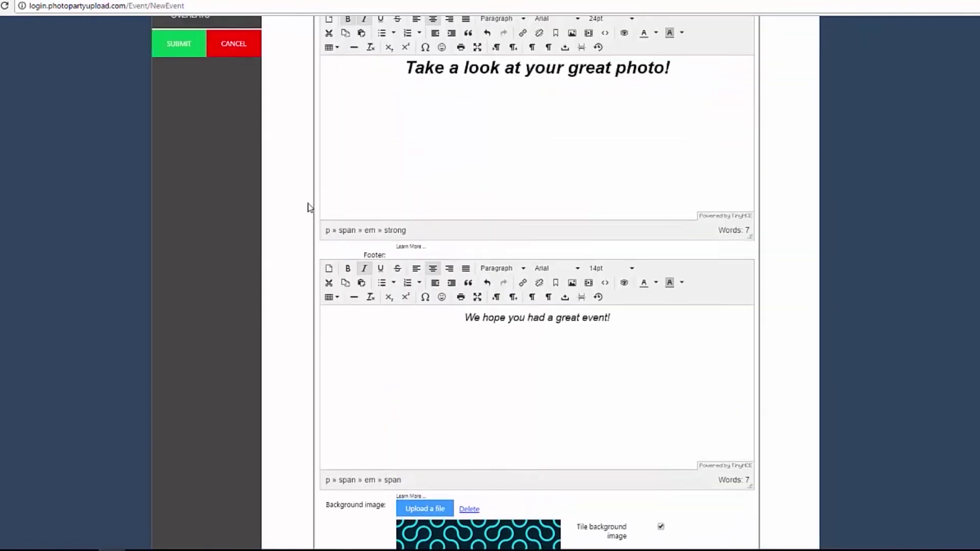
scroll(309, 206, "up", 4)
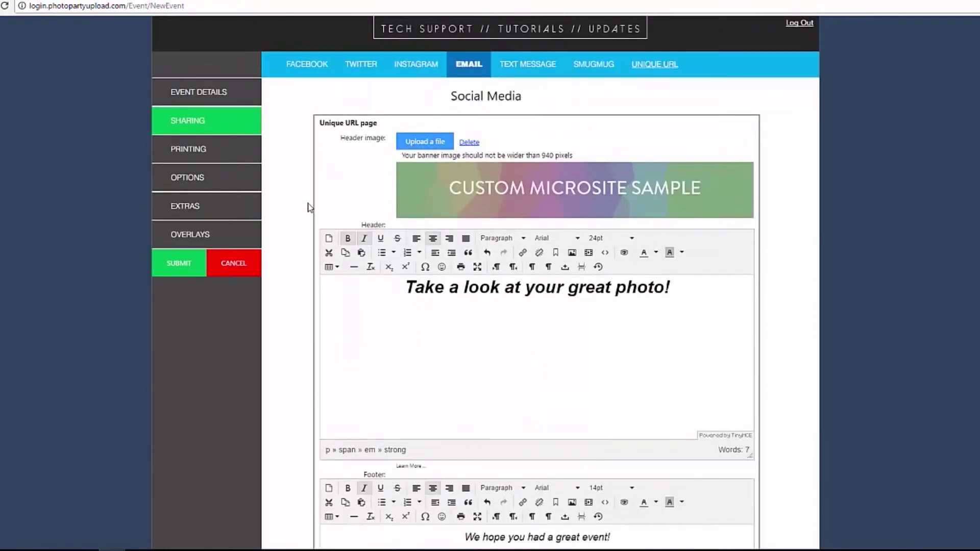
left_click(185, 271)
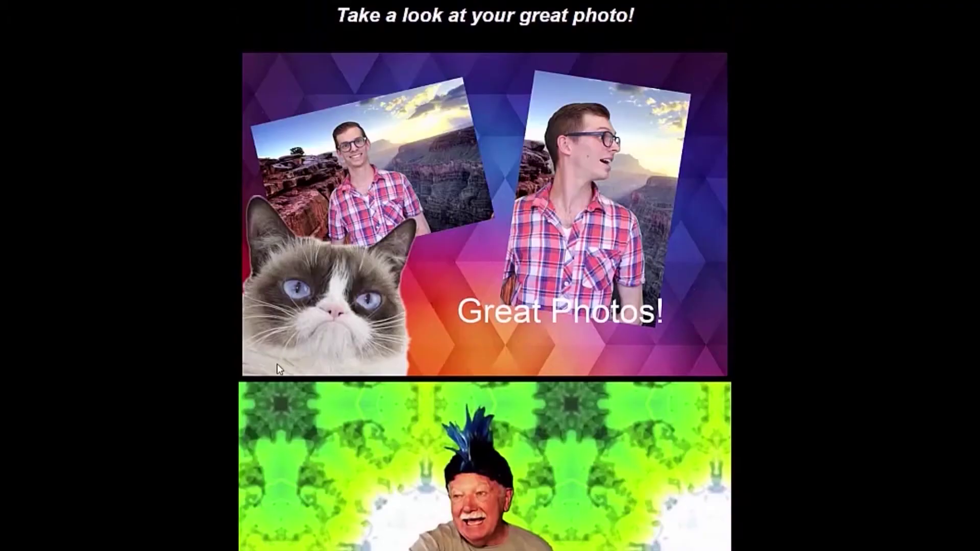
Play the 14-second guest video on the microsite's sample photo page and view its share buttons
scroll(453, 326, "down", 5)
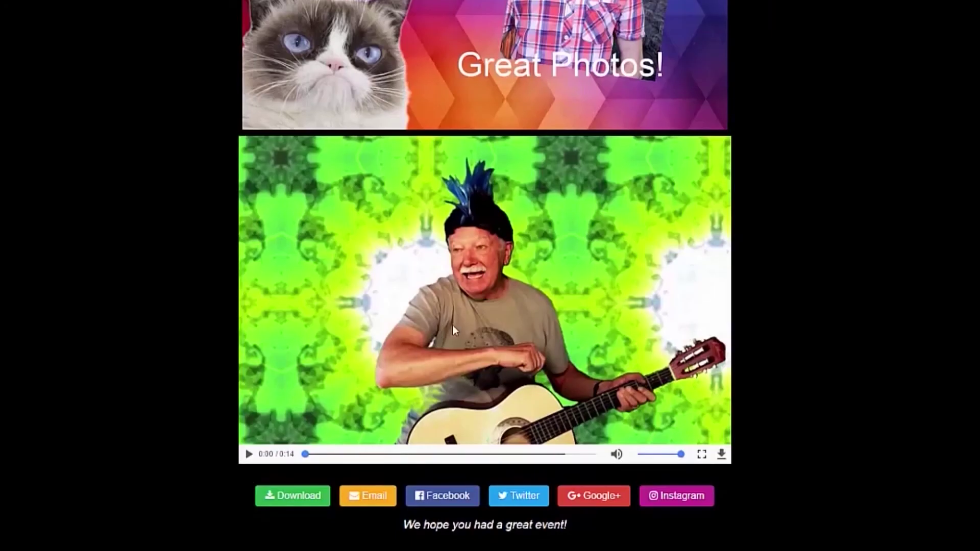
left_click(249, 454)
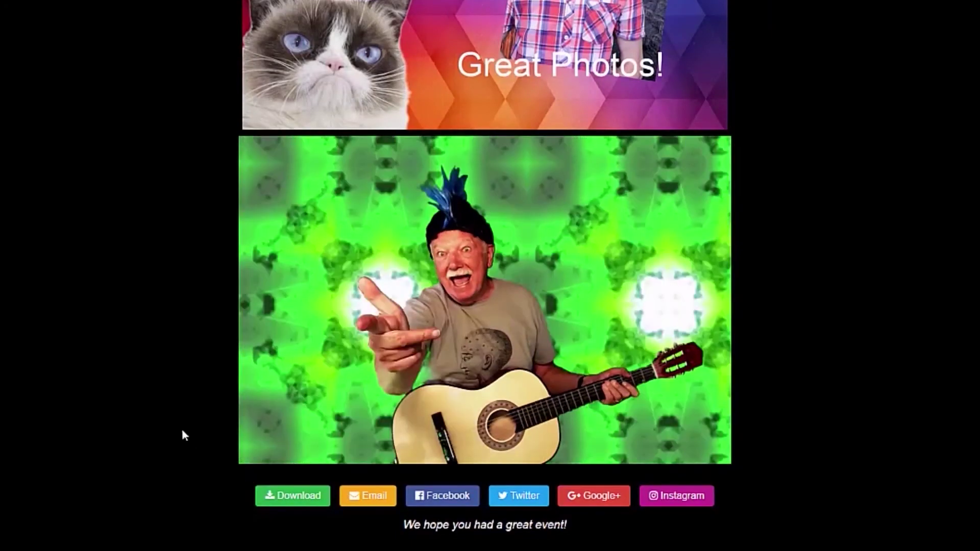
scroll(184, 434, "up", 4)
scroll(185, 435, "down", 4)
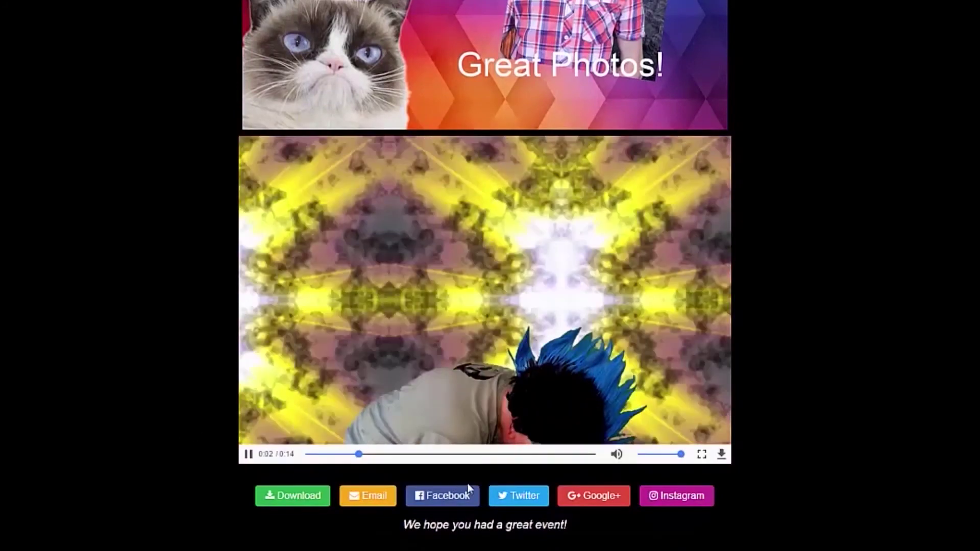